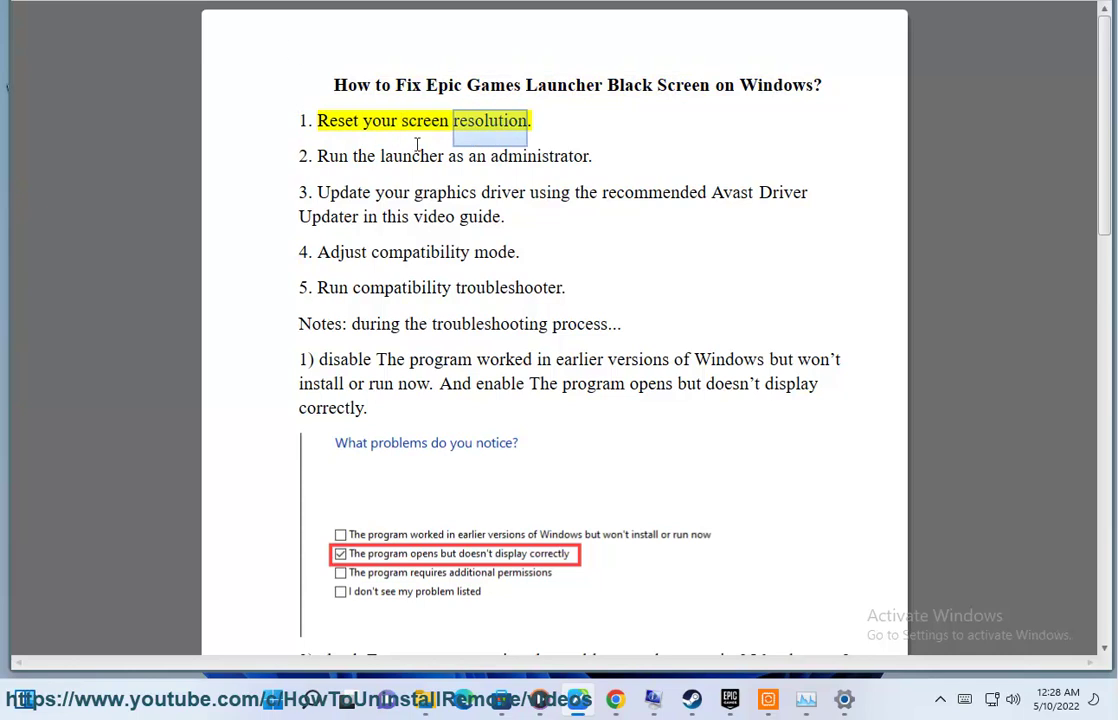
Step: Open the system display settings and view the list of available display resolutions
left_click(312, 699)
left_click(447, 248)
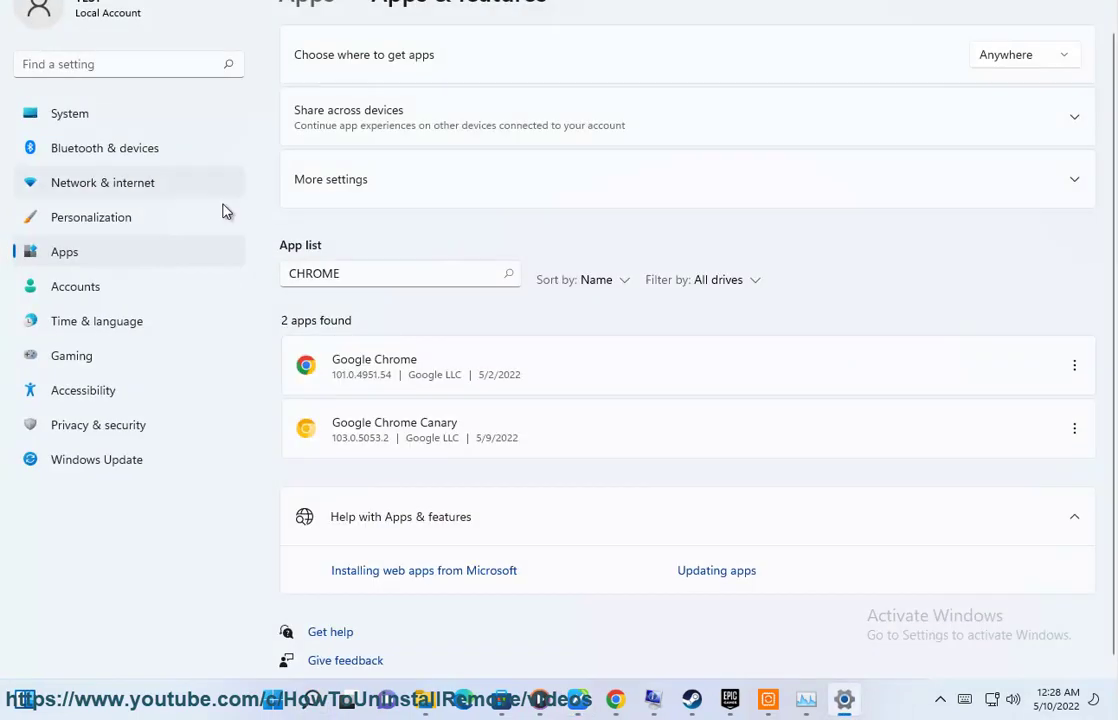
left_click(124, 117)
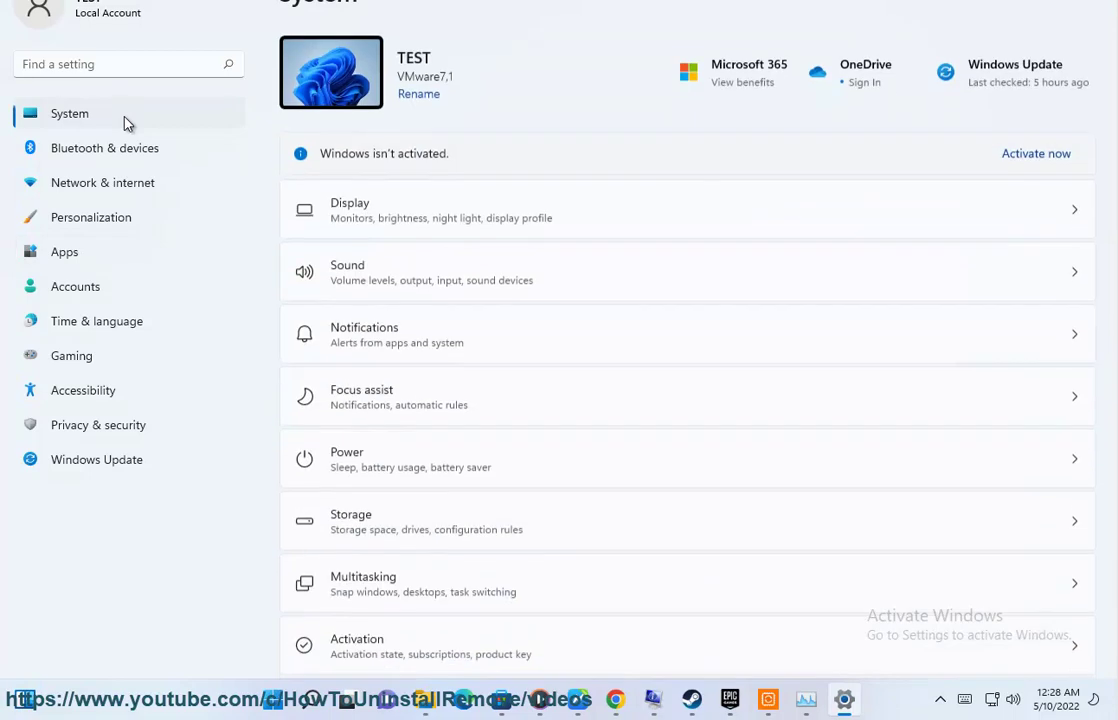
left_click(485, 217)
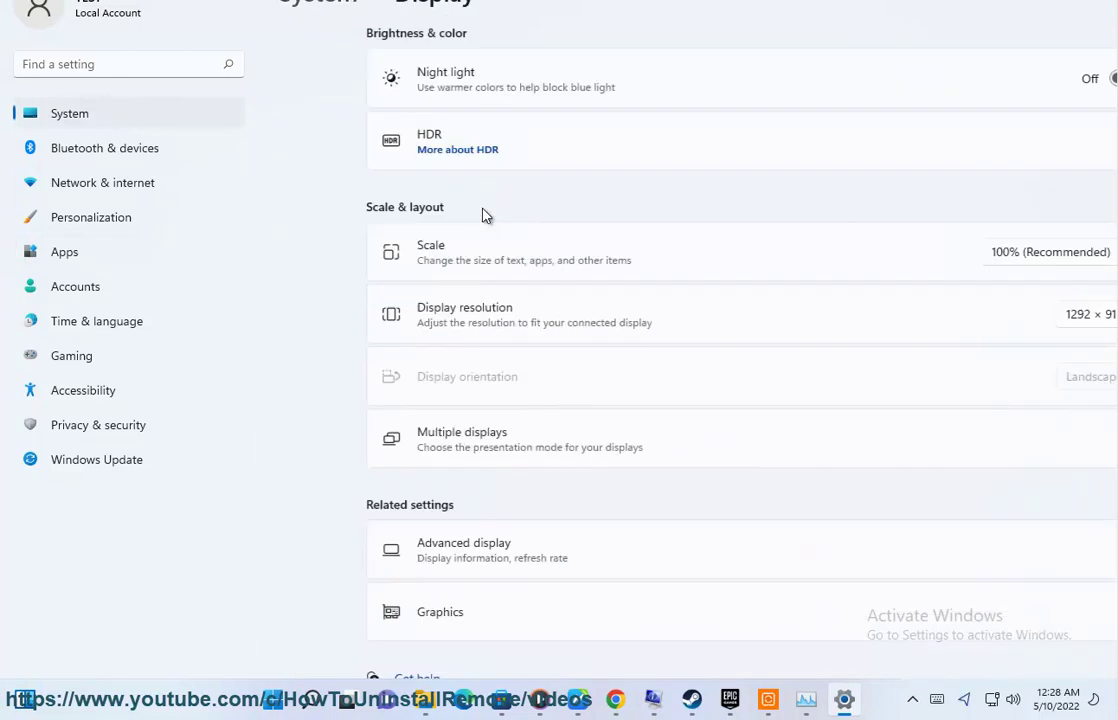
left_click(1052, 320)
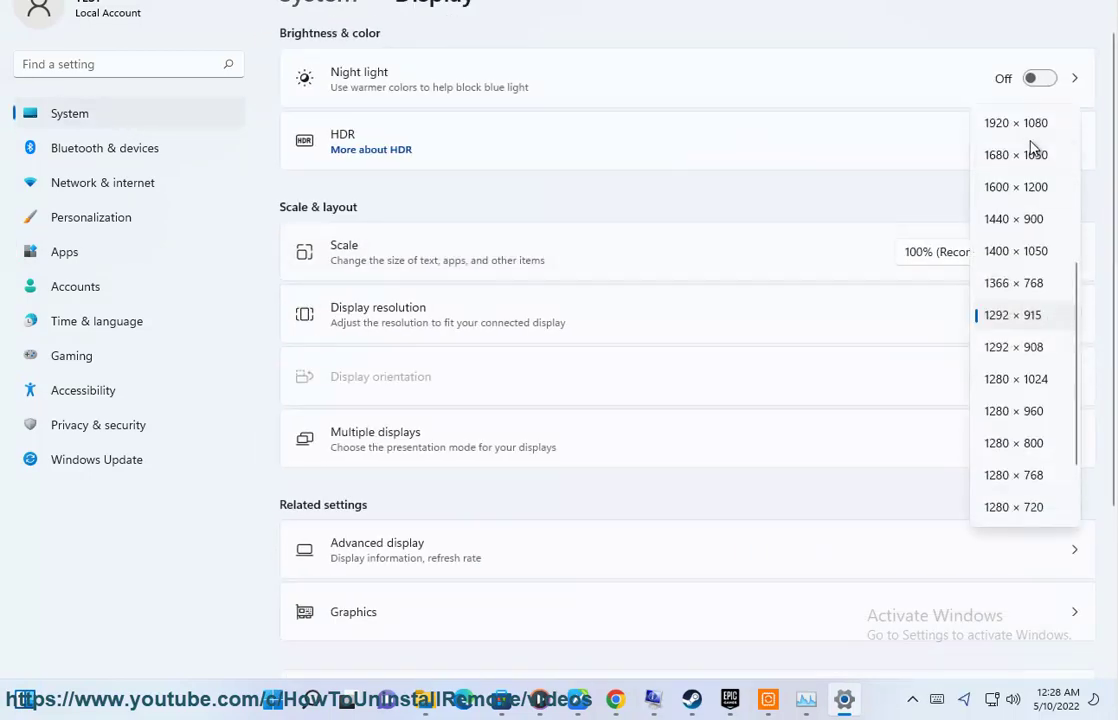
left_click(951, 62)
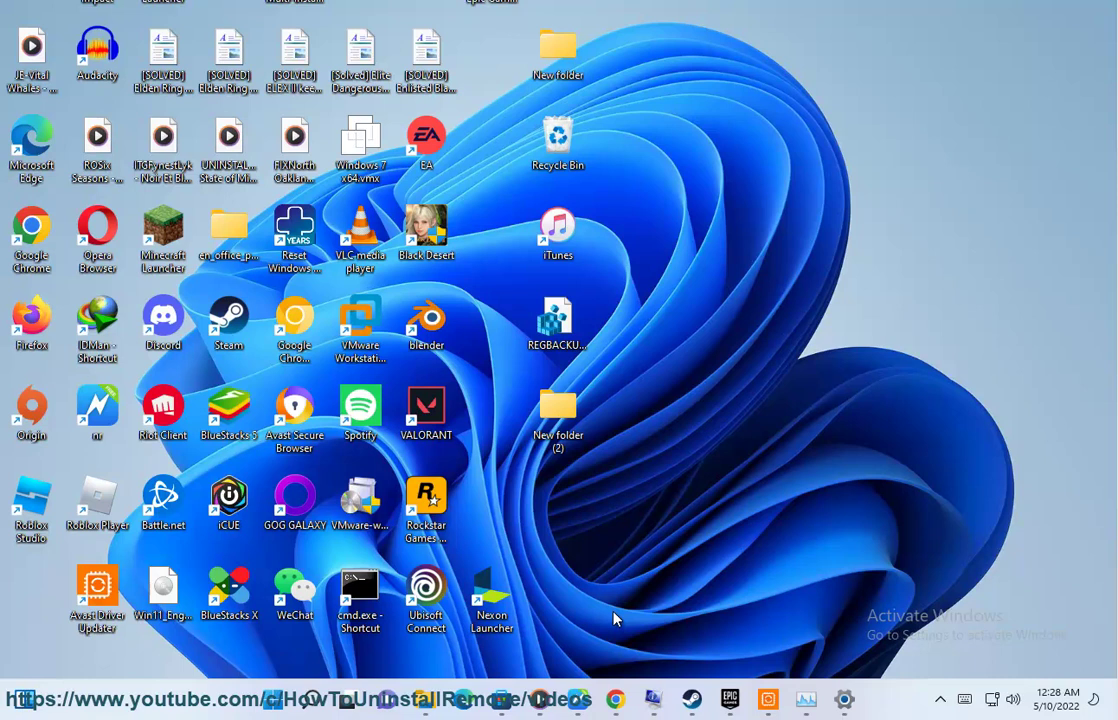
Step: Find Epic Games Launcher, run it as administrator and choose to sign in later
left_click(318, 702)
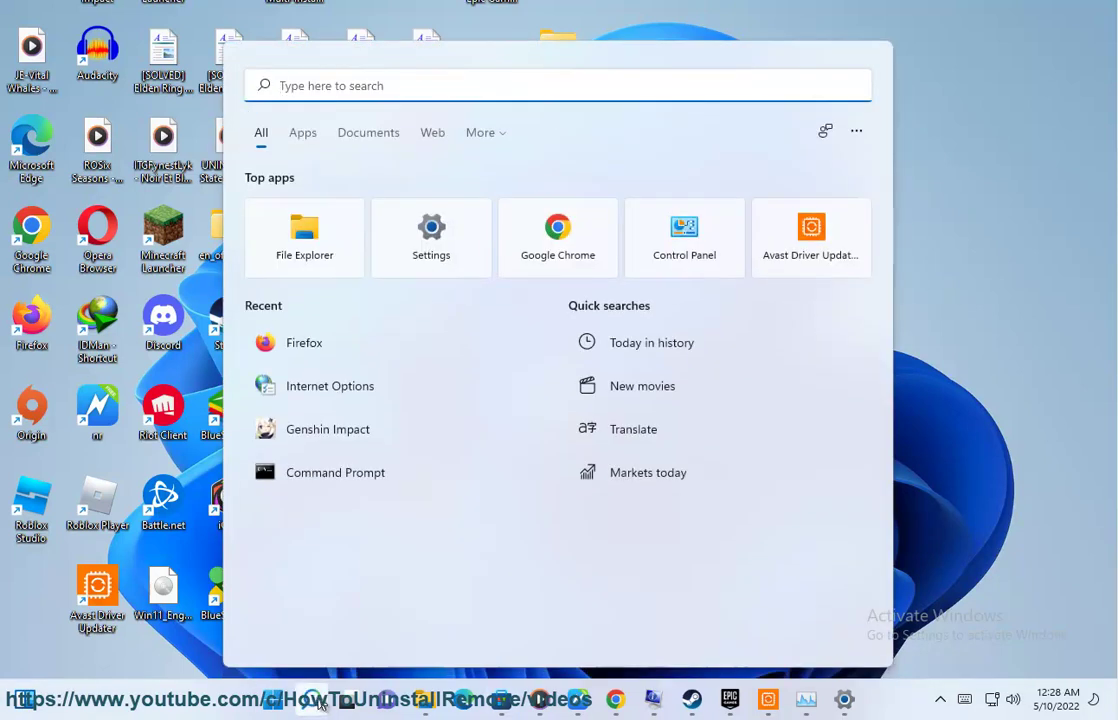
type("E")
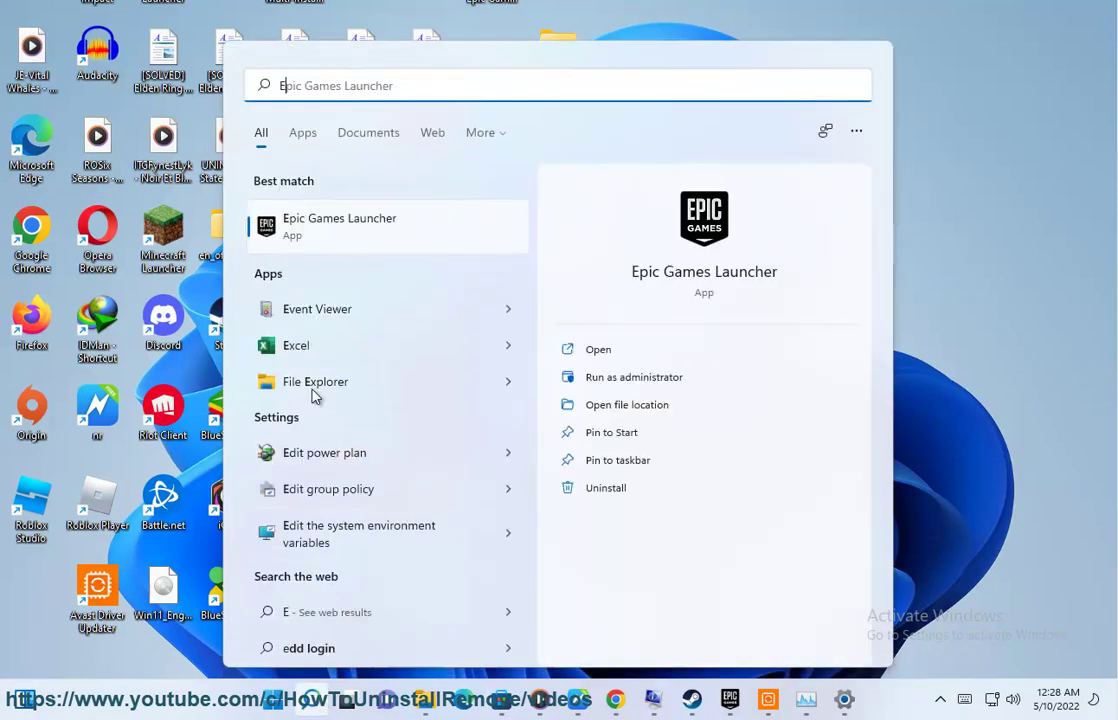
left_click(640, 386)
left_click(466, 453)
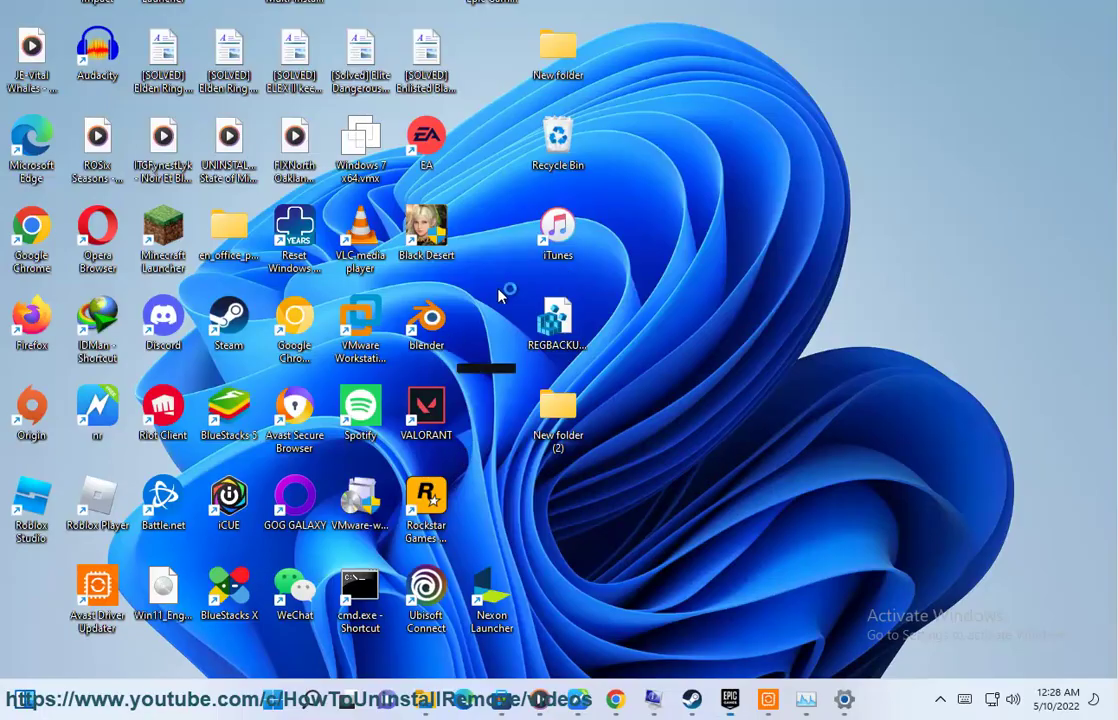
scroll(614, 533, "down", 2)
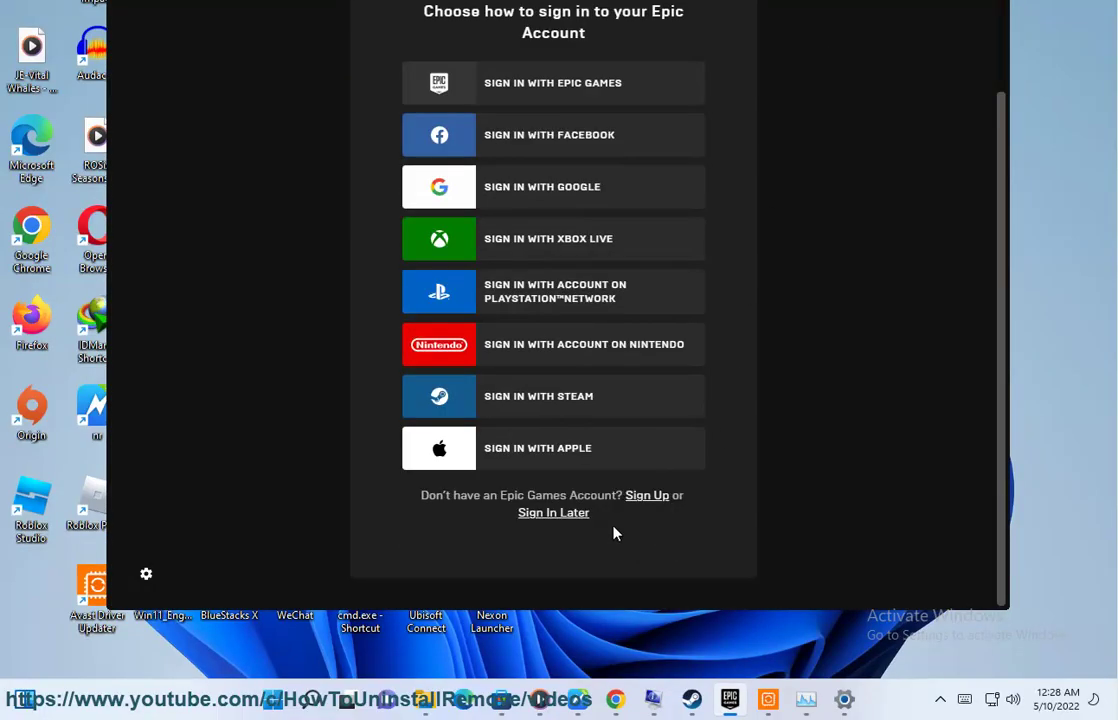
left_click(568, 515)
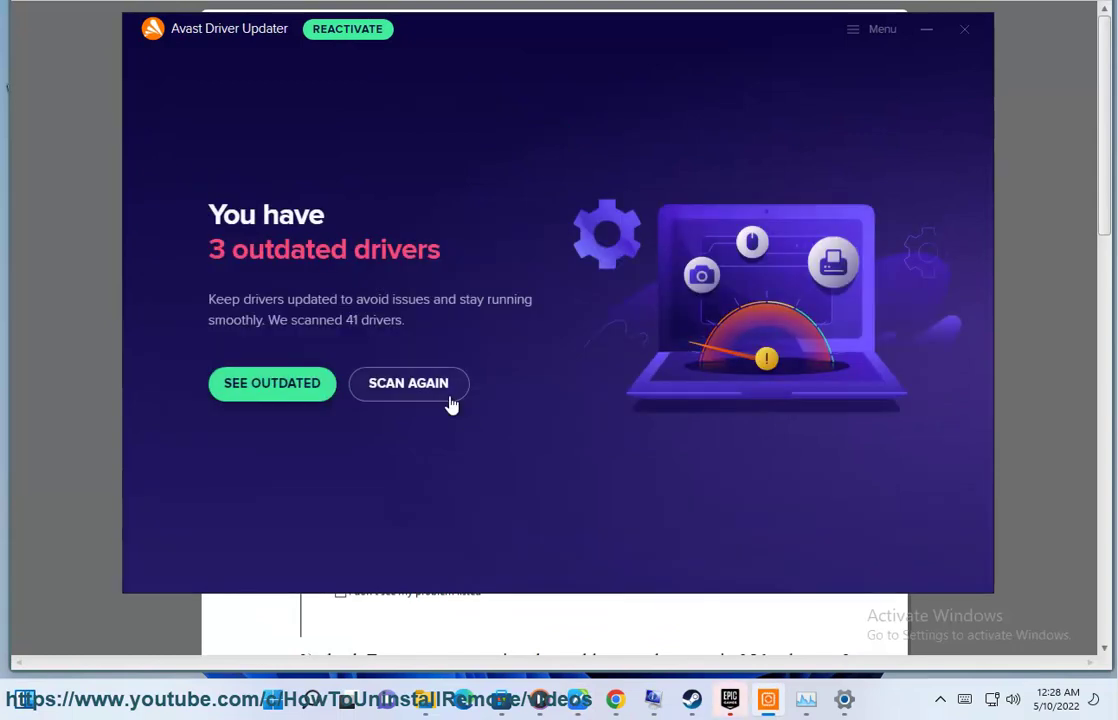
Step: Scan the computer for outdated drivers again in Avast Driver Updater and close the program
left_click(447, 399)
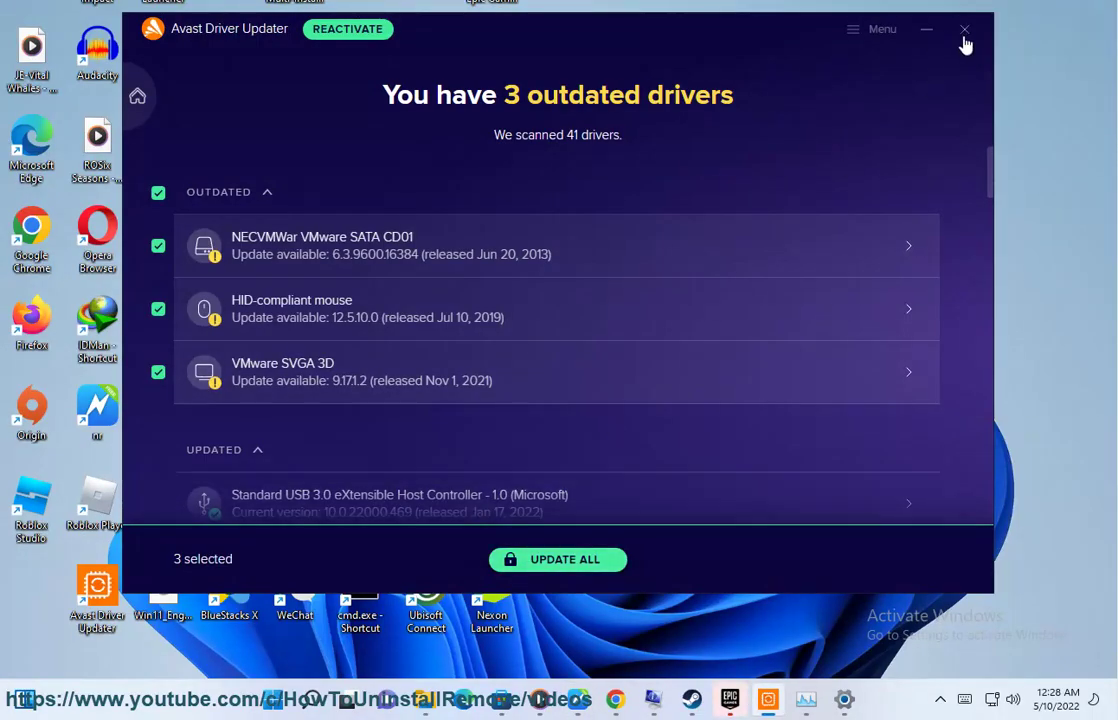
left_click(964, 34)
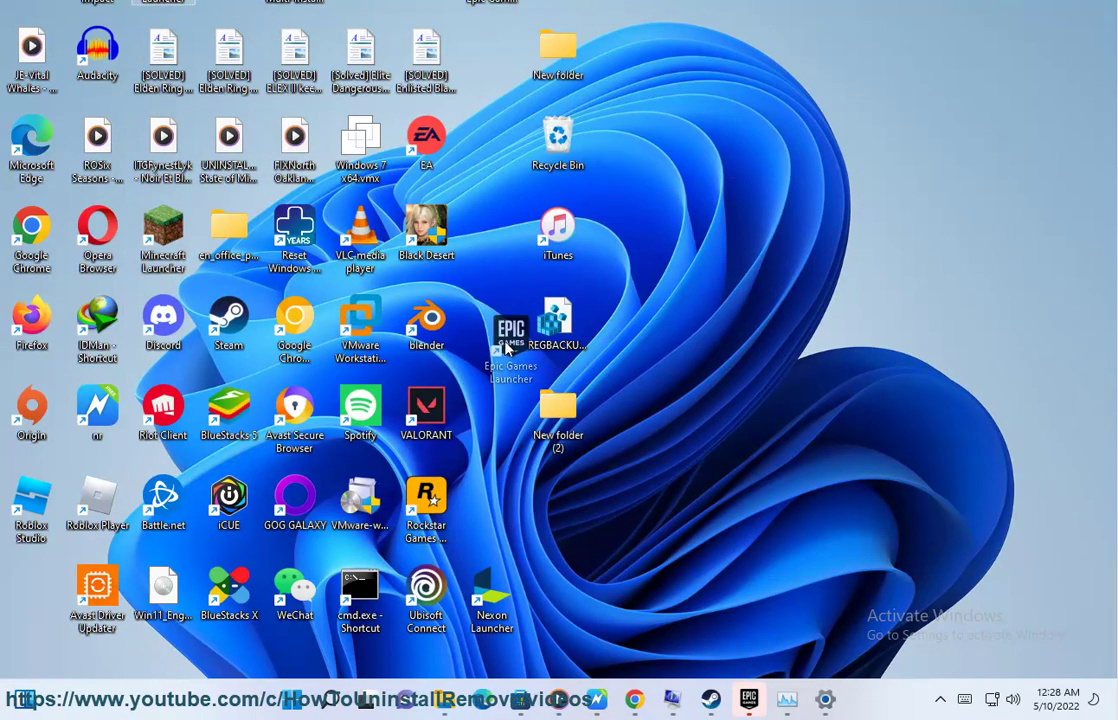
Step: Try enabling compatibility mode in the Epic Games Launcher shortcut's properties and view the available Windows versions
right_click(495, 325)
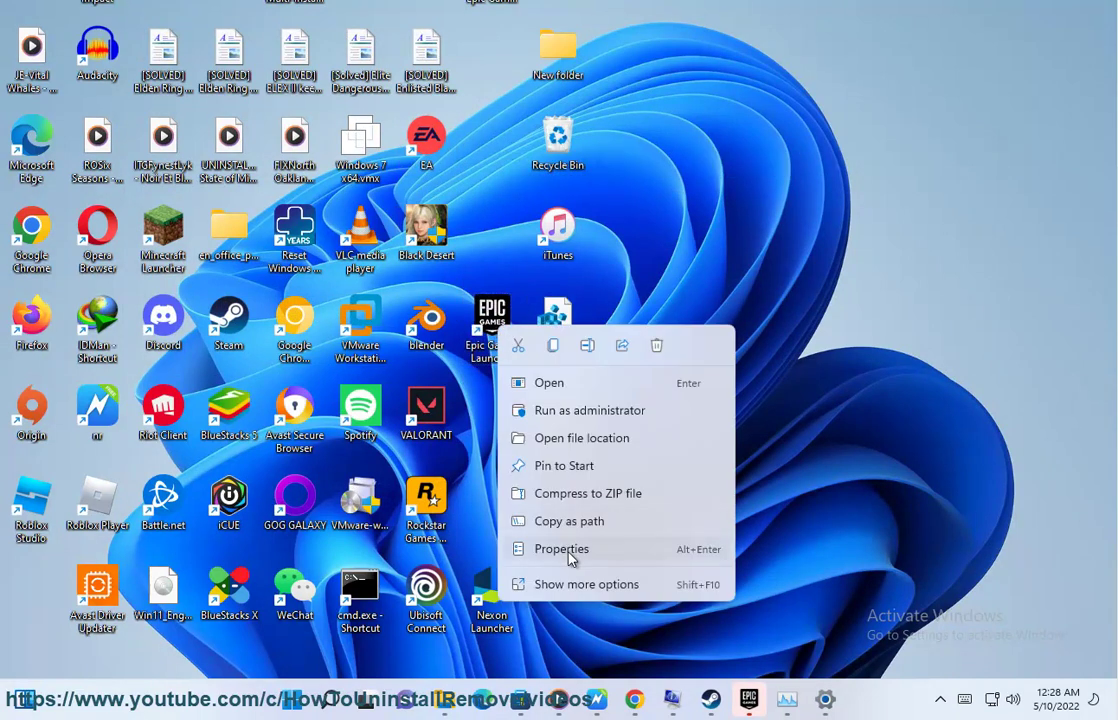
left_click(565, 549)
left_click(738, 240)
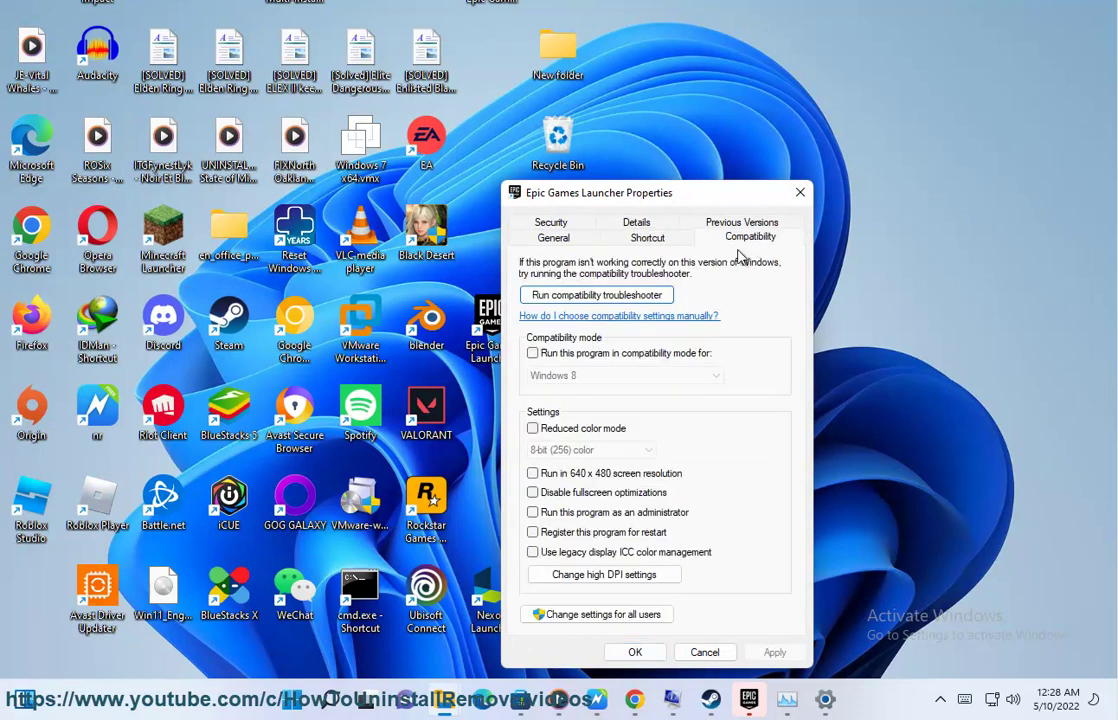
left_click(573, 357)
left_click(590, 377)
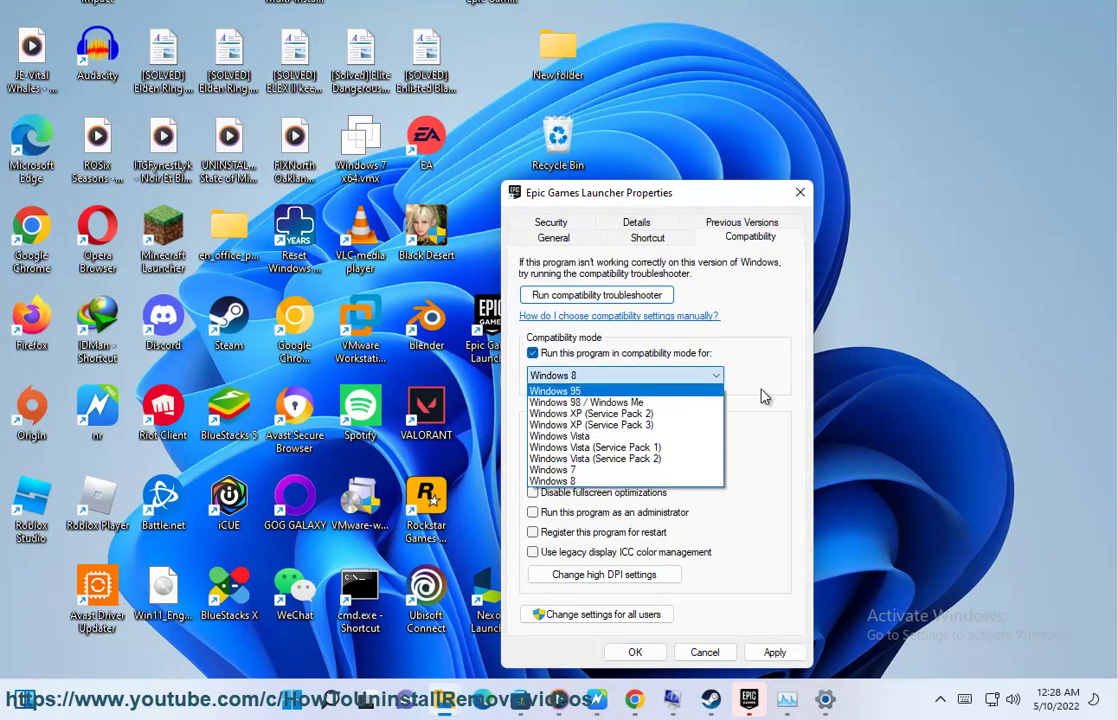
left_click(763, 397)
left_click(635, 652)
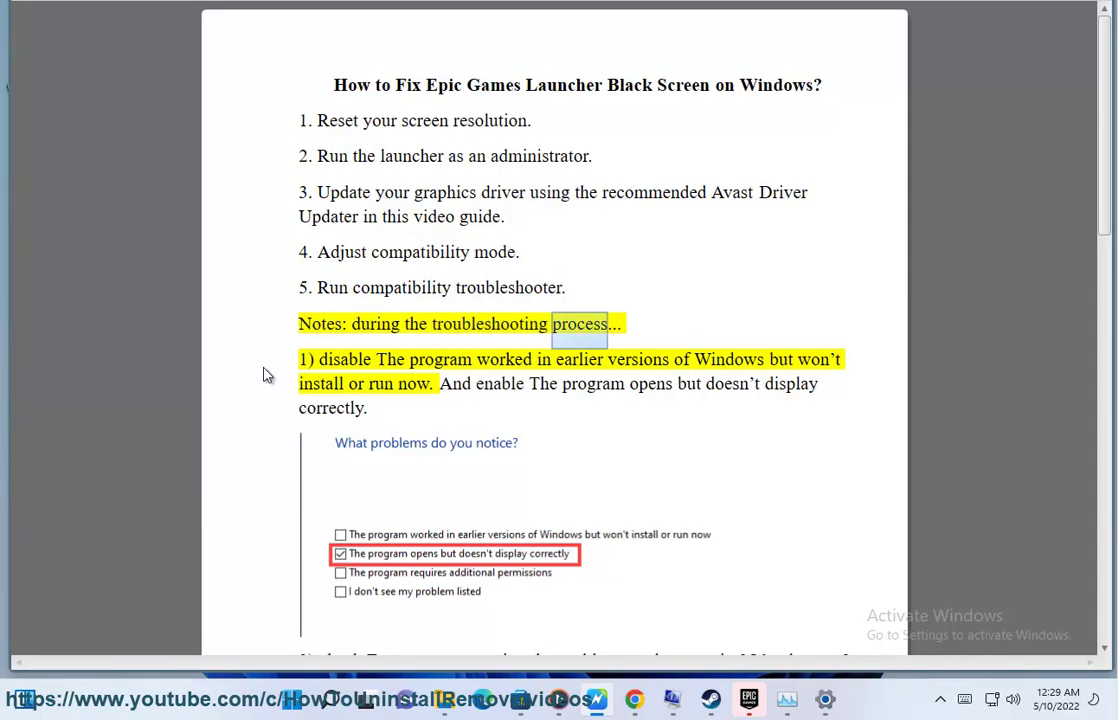
Step: Start the compatibility troubleshooter for the Epic Games Launcher shortcut, then cancel it and close the properties
scroll(402, 449, "down", 1)
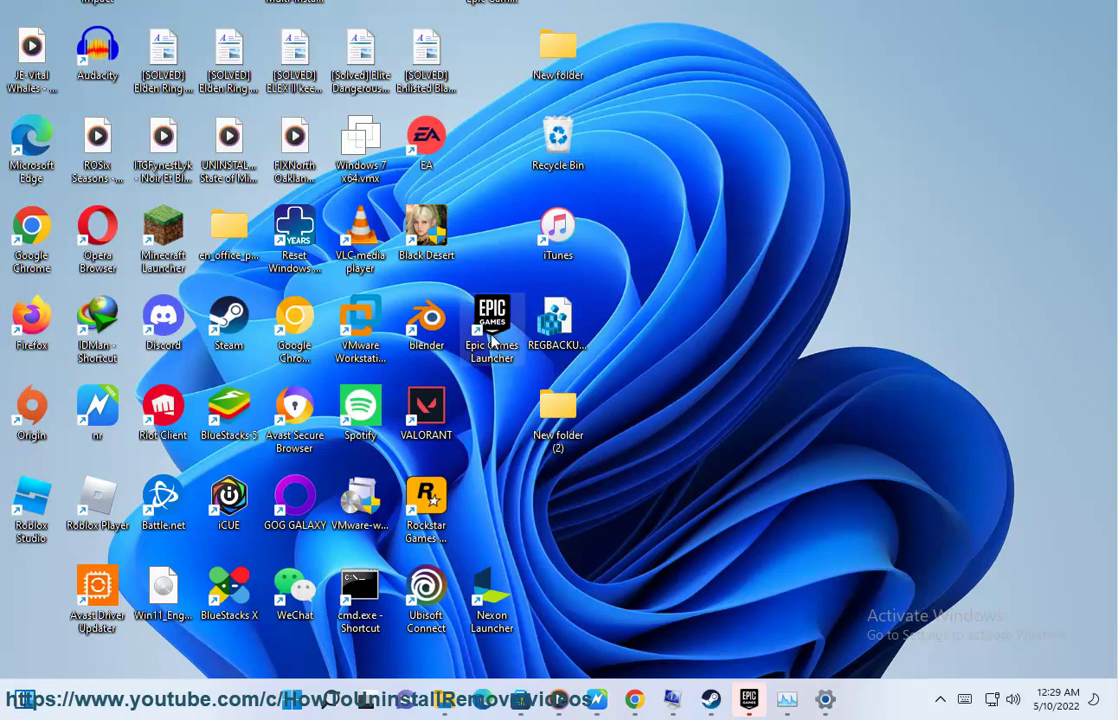
right_click(492, 338)
left_click(558, 562)
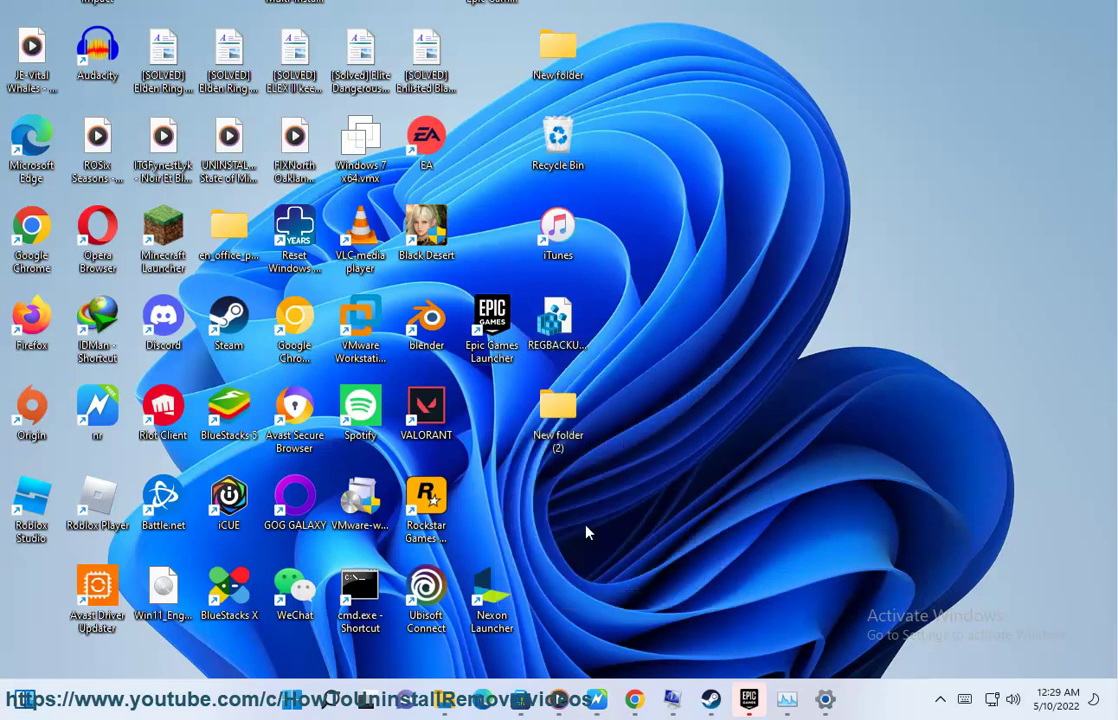
left_click(750, 239)
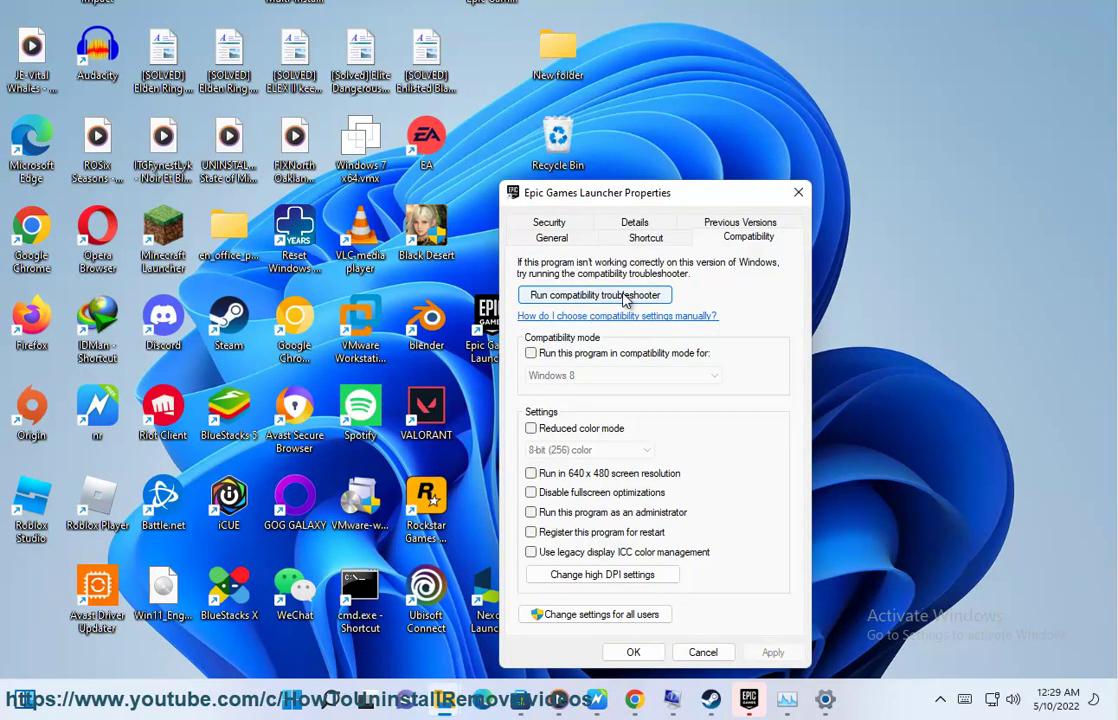
left_click(589, 300)
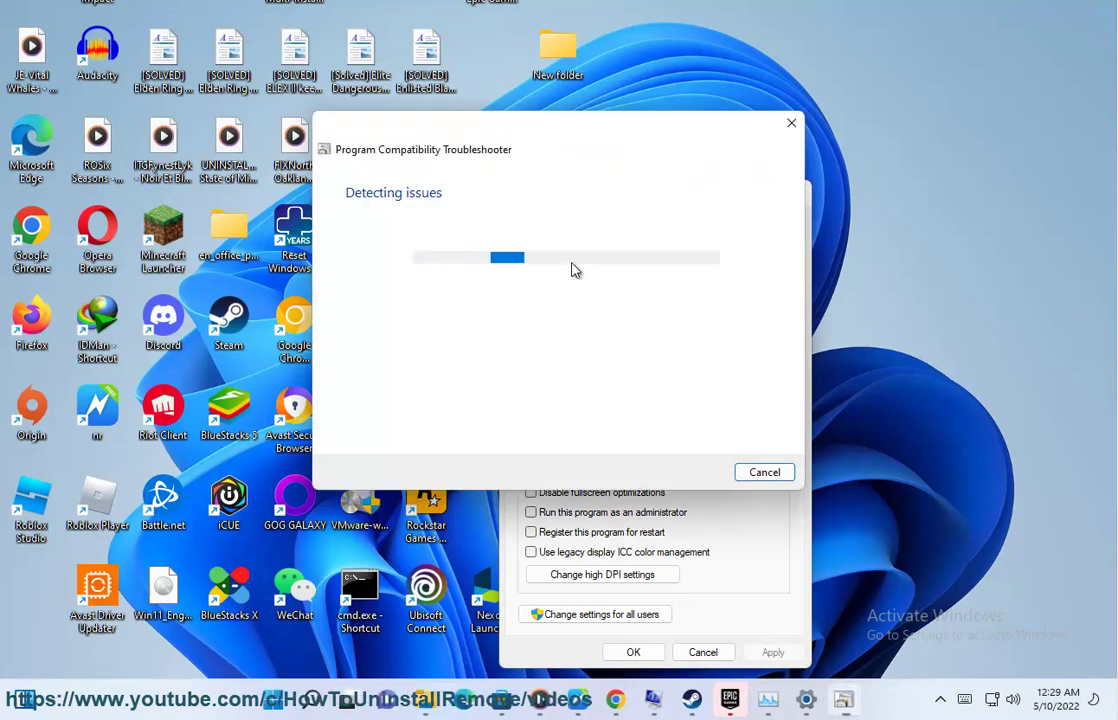
left_click(764, 472)
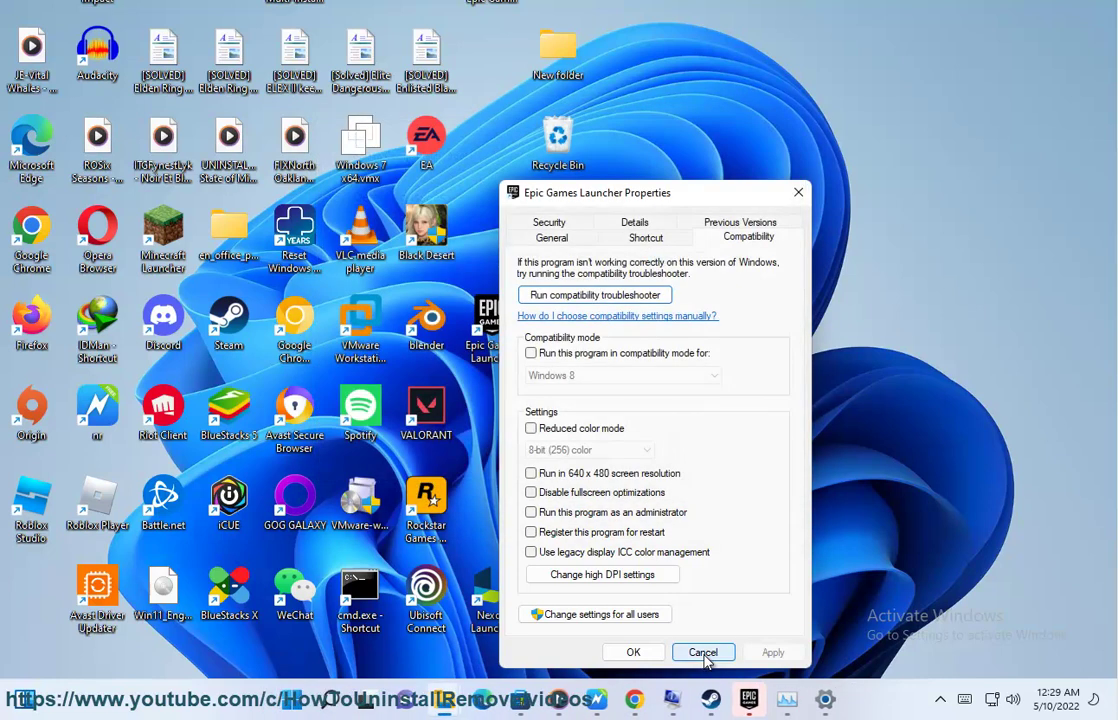
left_click(703, 652)
Step: Open the Windows Defender Firewall allowed apps list from Control Panel's System and Security and unlock its settings for changes
left_click(597, 703)
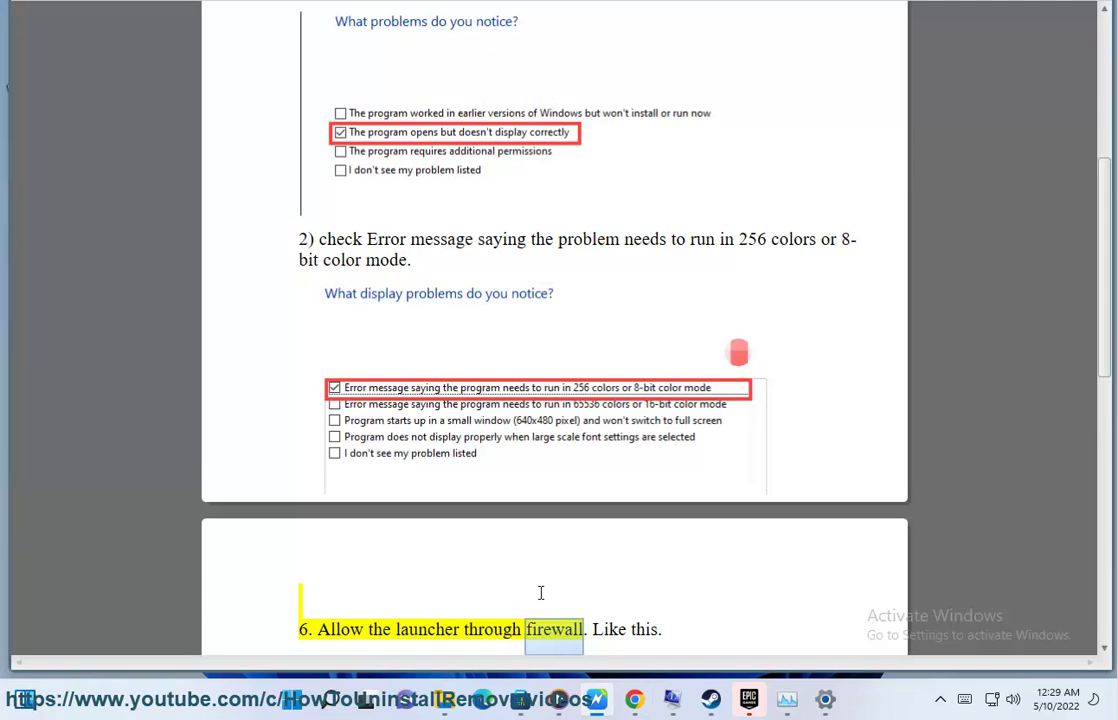
scroll(540, 593, "down", 1)
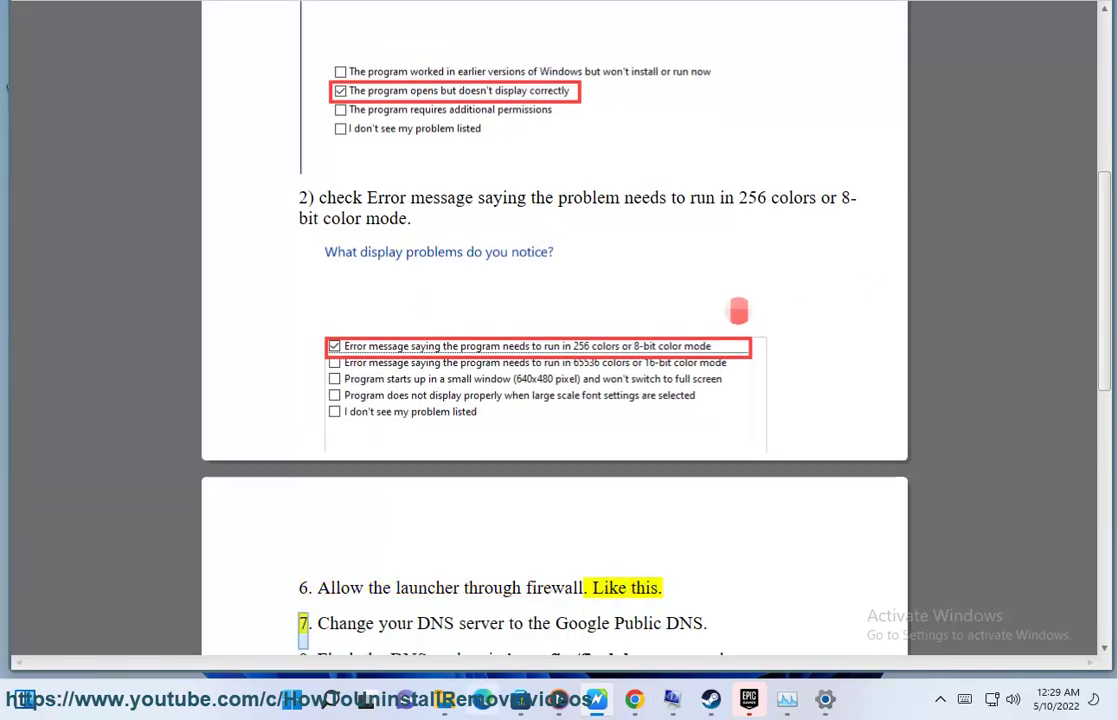
key("super")
left_click(690, 228)
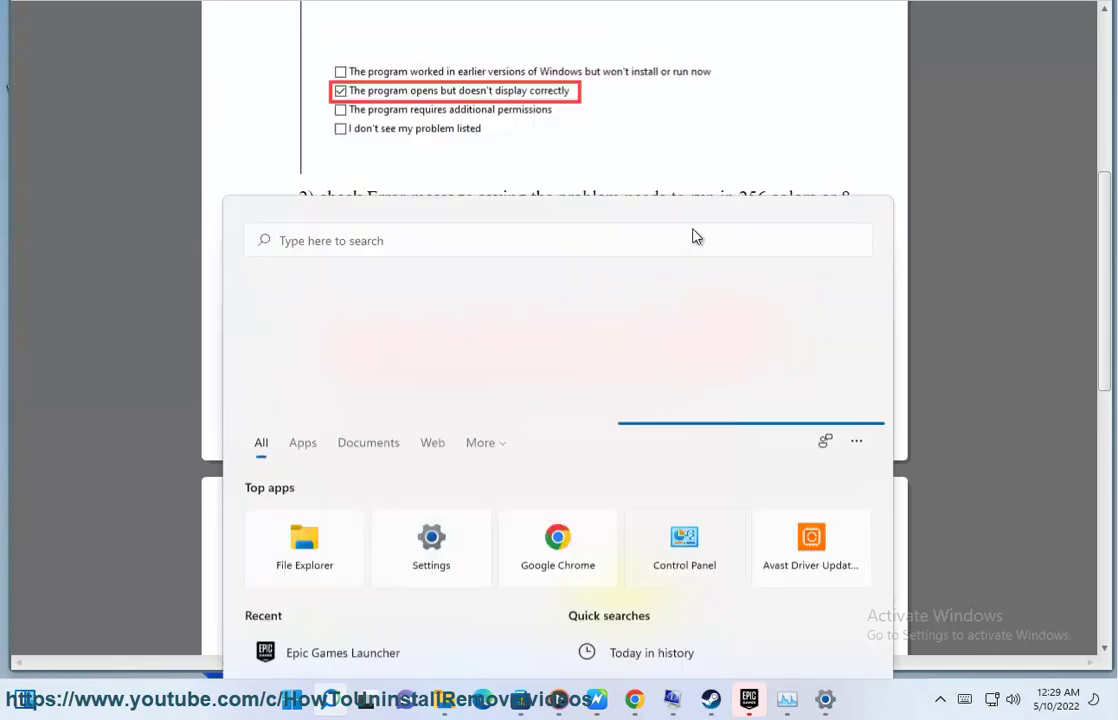
left_click(401, 268)
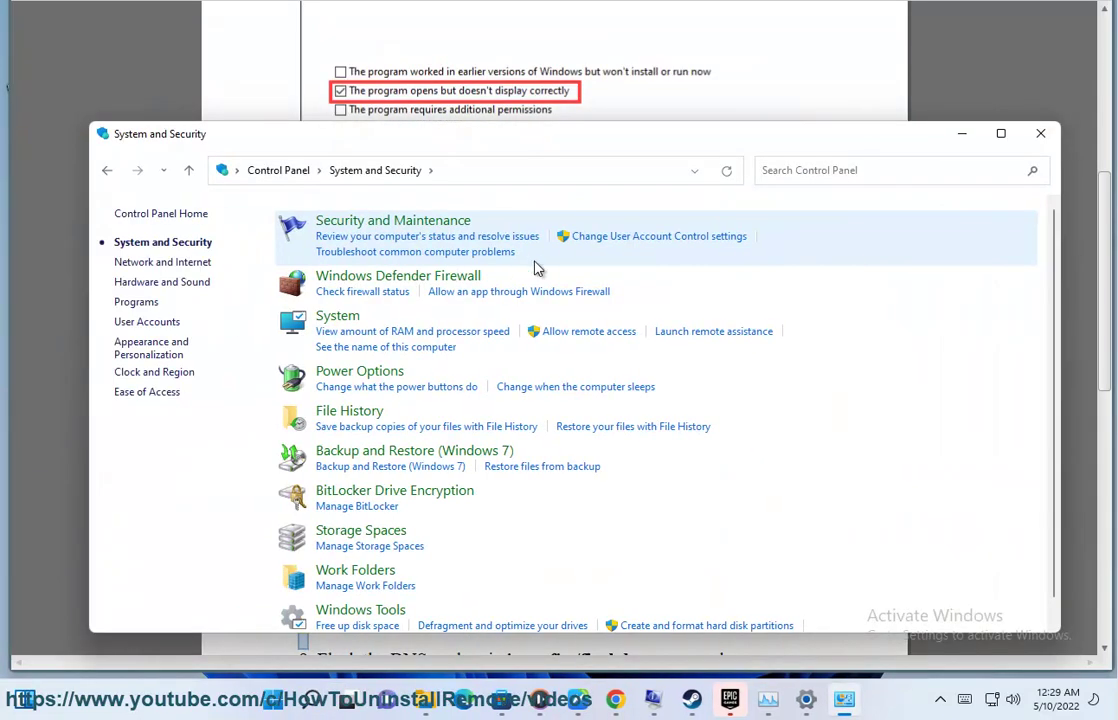
left_click(590, 291)
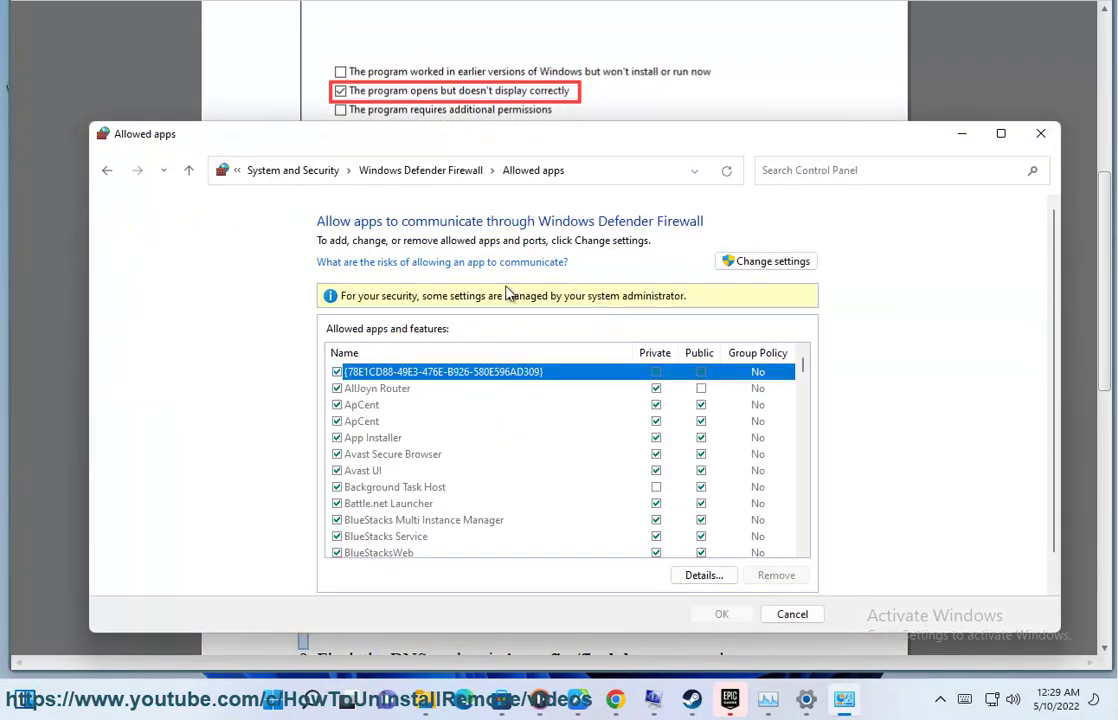
left_click(764, 270)
Step: Start allowing another app through the firewall, check its network types and open the file browser for the app's path
scroll(658, 462, "down", 5)
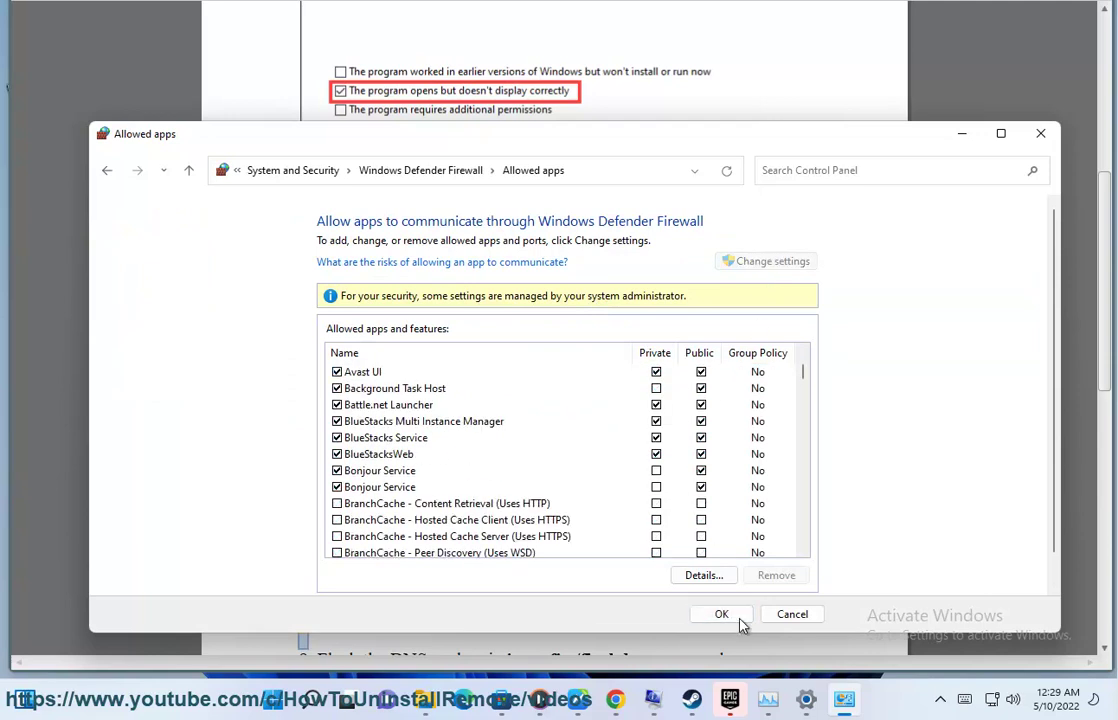
scroll(861, 558, "down", 1)
left_click(770, 577)
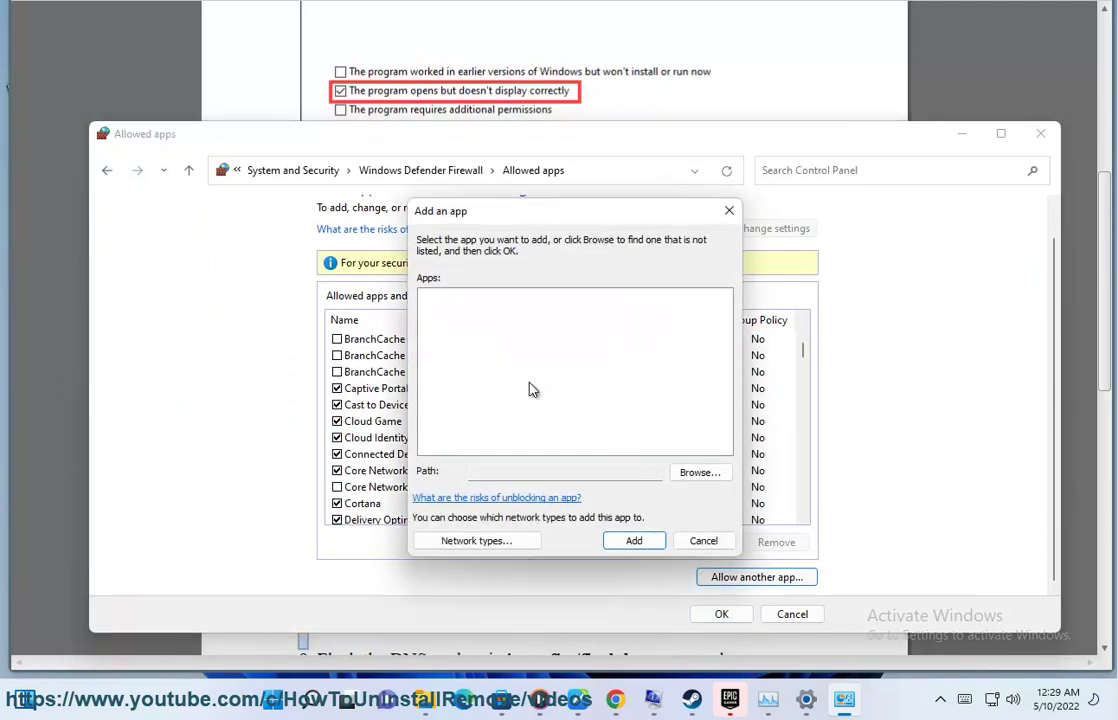
left_click(480, 540)
left_click(670, 448)
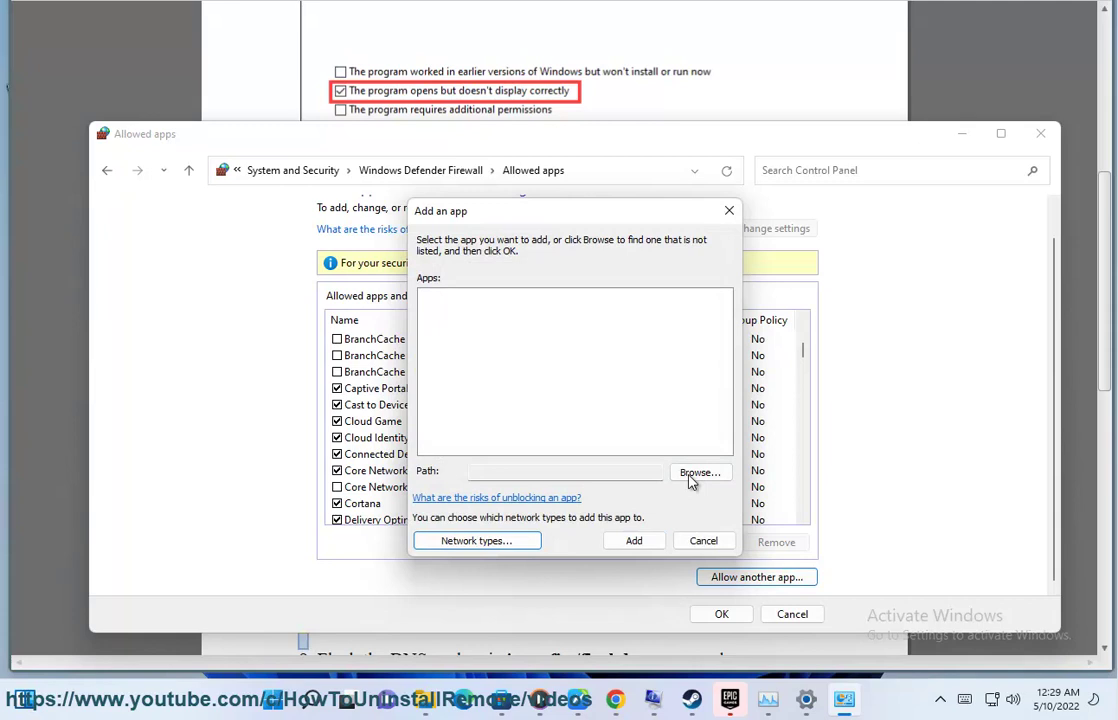
left_click(698, 473)
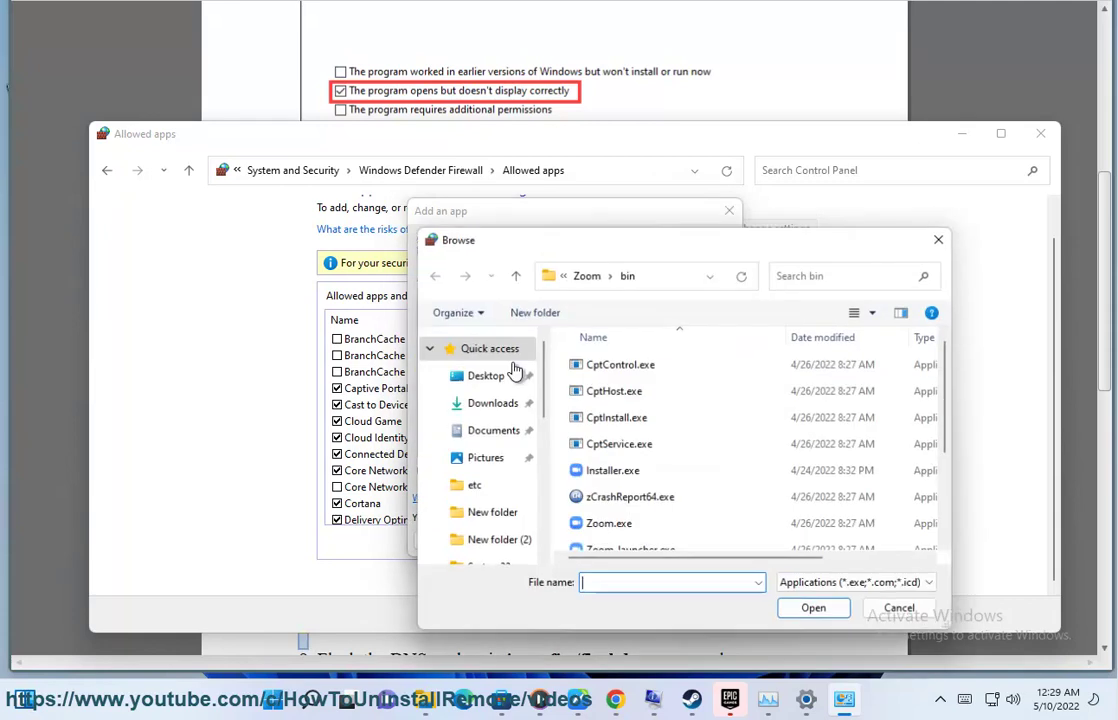
Step: Navigate from the Zoom bin folder up to the TEST user folder, and open Local Disk (C:) in the file browser
left_click(587, 278)
left_click(589, 276)
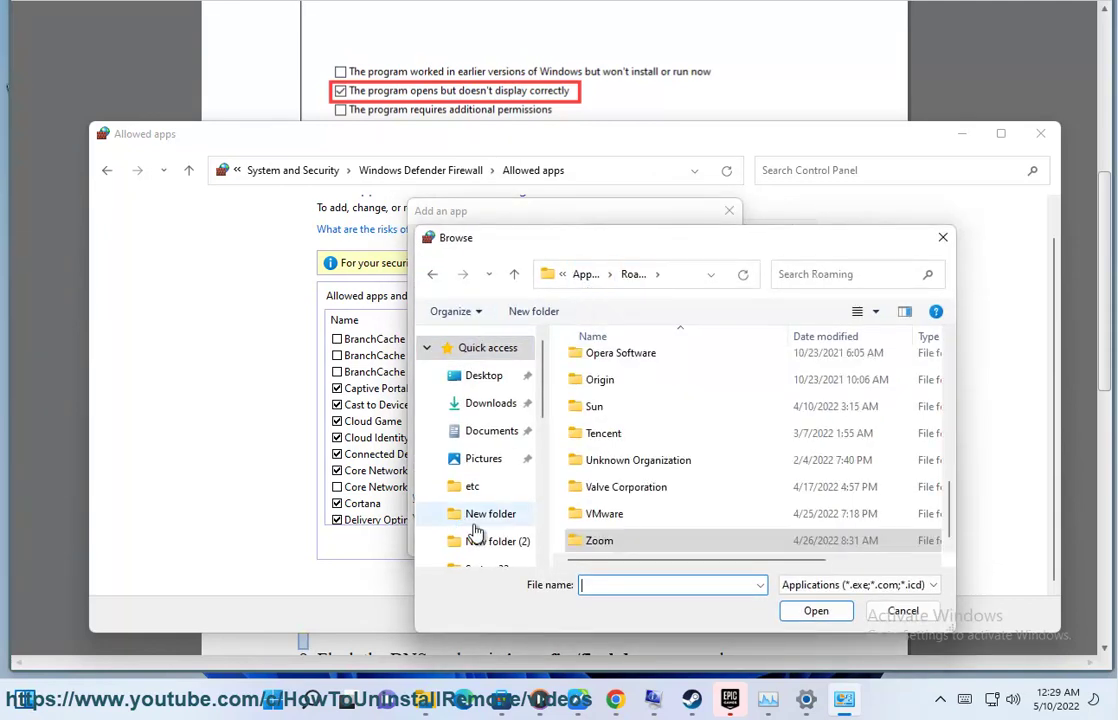
left_click(587, 276)
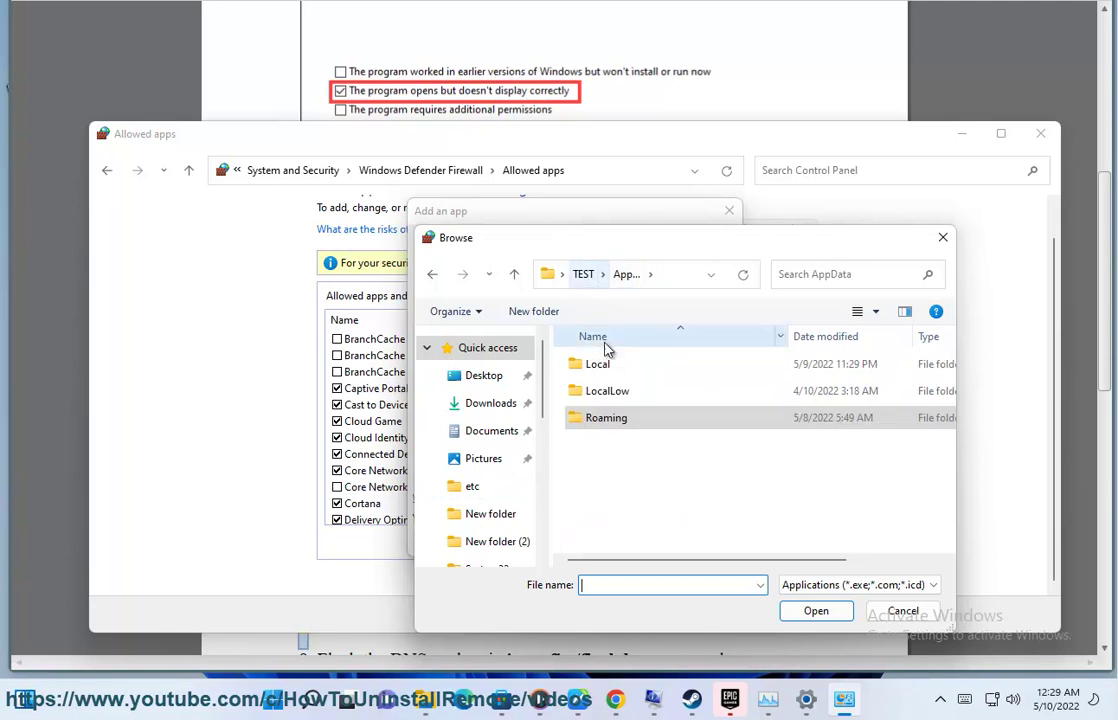
left_click(586, 282)
scroll(610, 410, "down", 1)
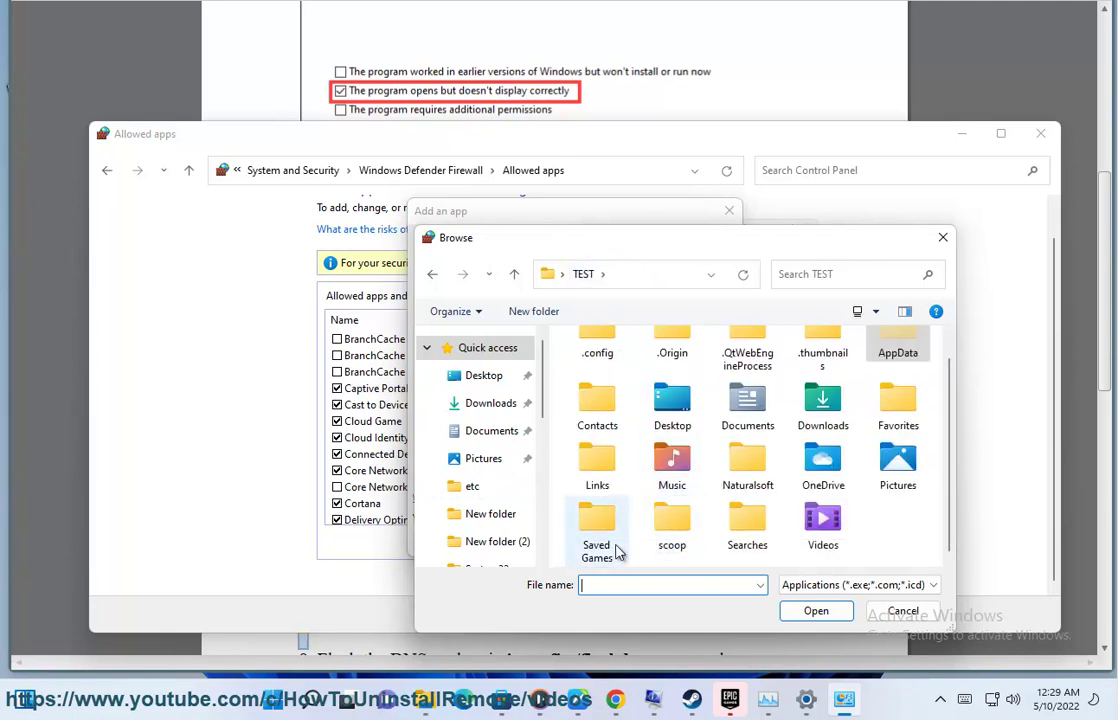
scroll(548, 497, "down", 2)
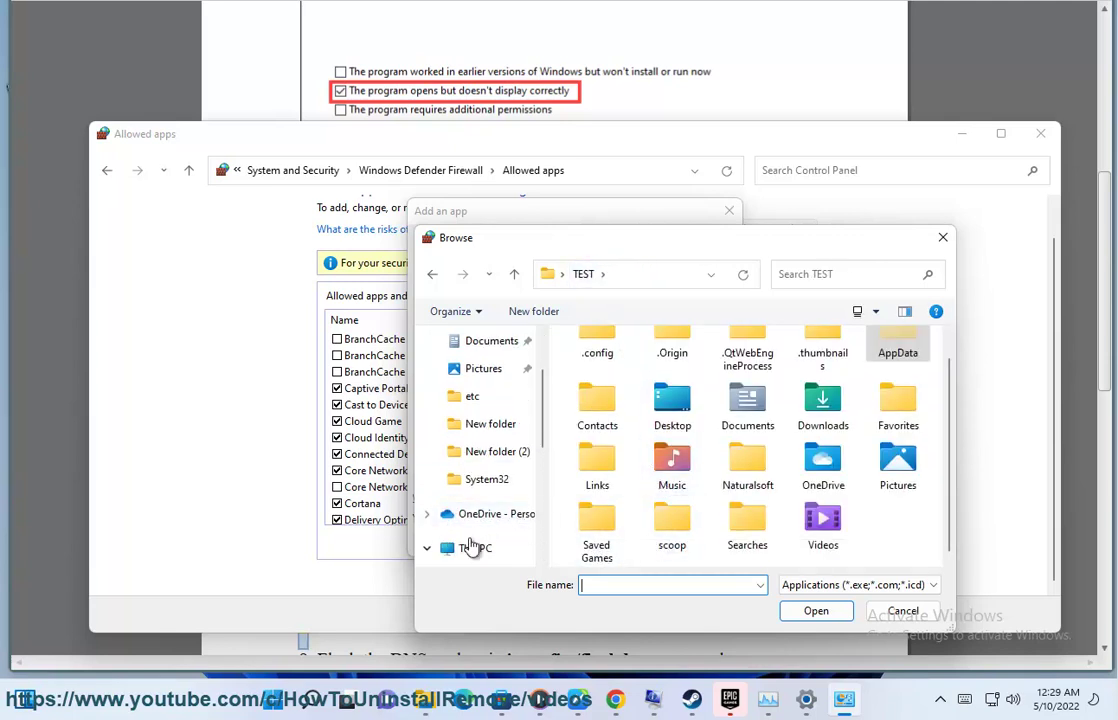
left_click(475, 548)
scroll(616, 485, "down", 3)
double_click(615, 478)
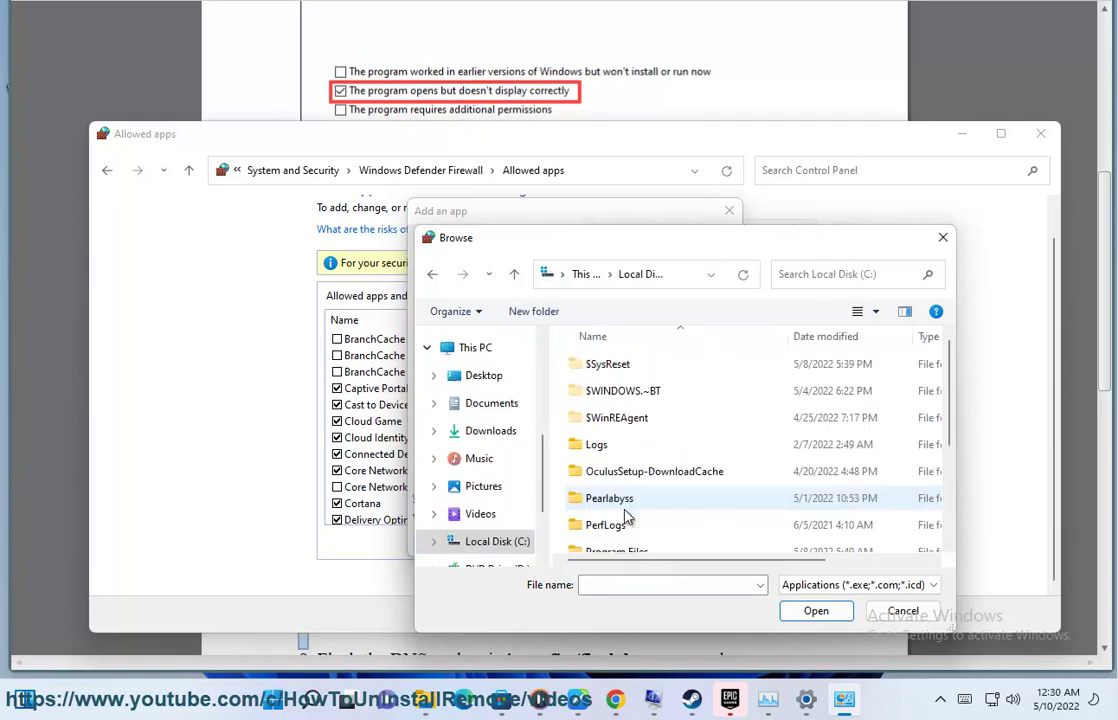
Step: Look for the Epic Games Launcher in Program Files (x86) and Program Files, then cancel browsing and adding the app
scroll(626, 465, "down", 2)
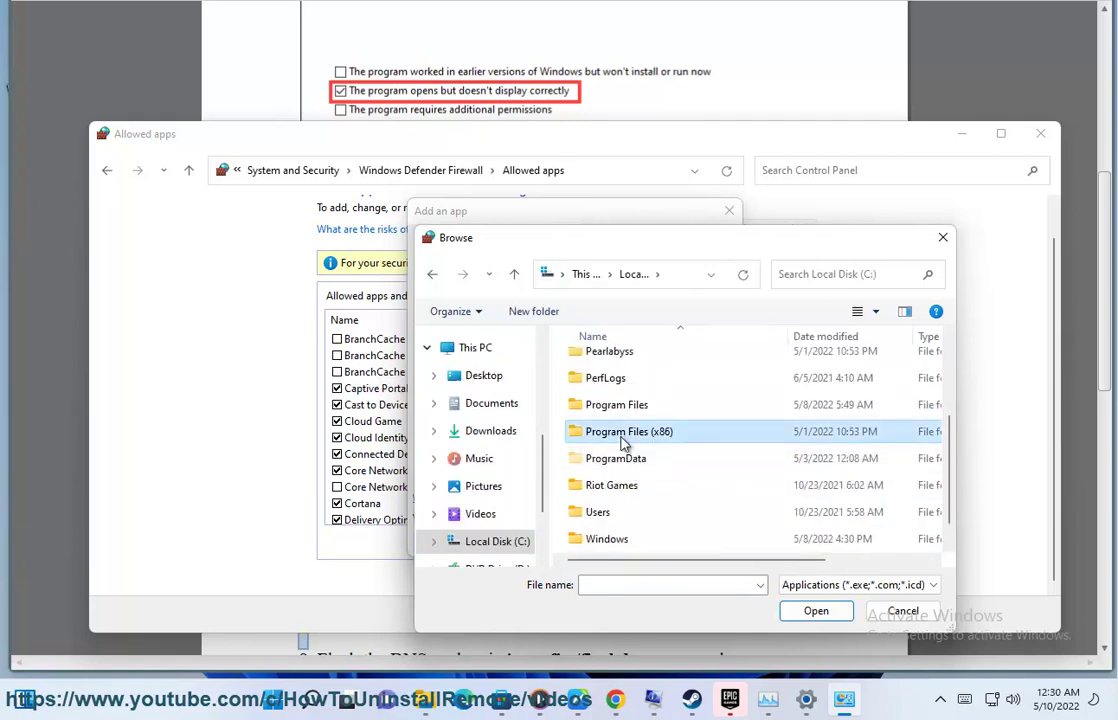
double_click(625, 432)
scroll(752, 436, "down", 3)
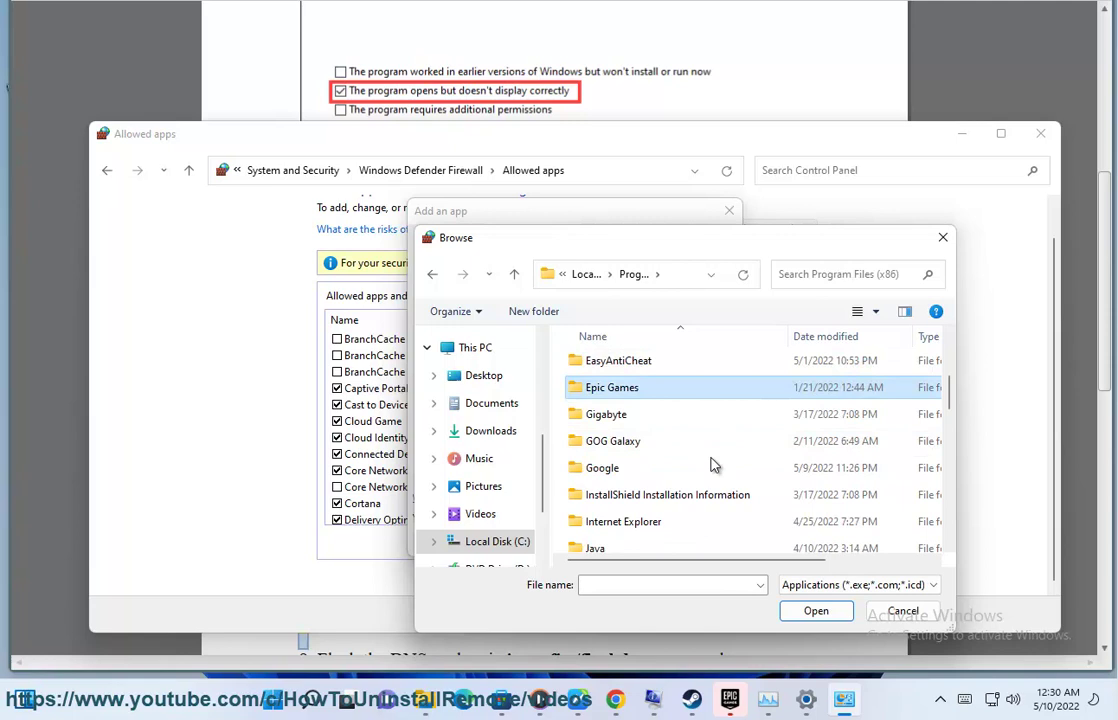
scroll(705, 475, "down", 3)
left_click(585, 274)
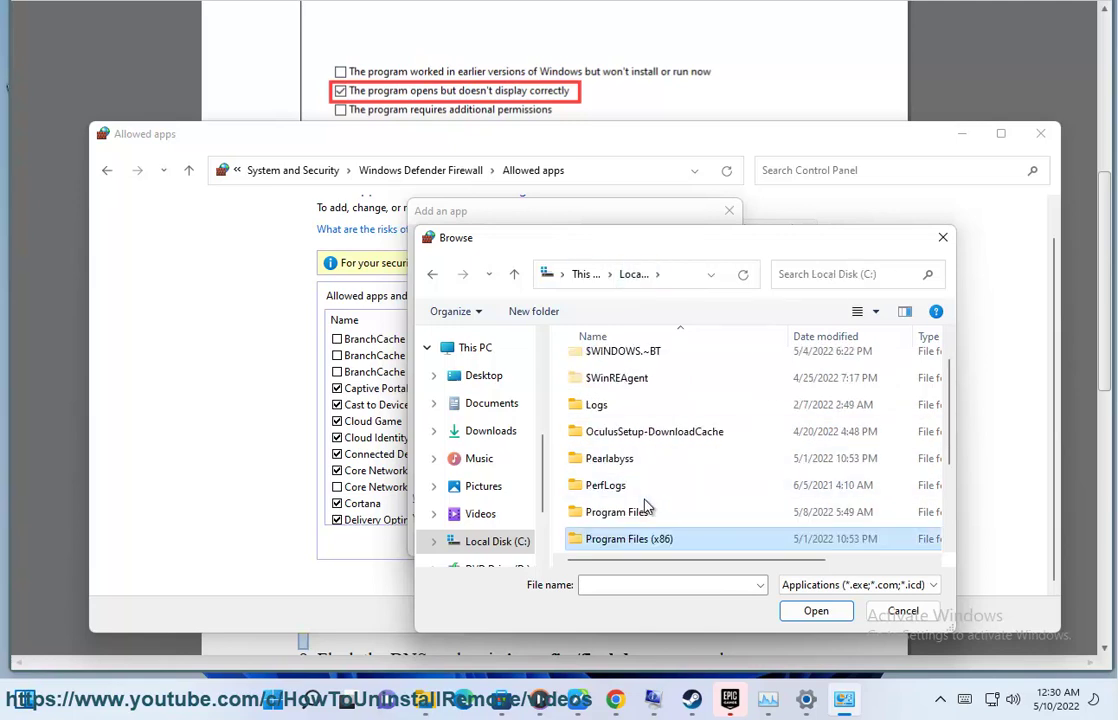
double_click(644, 513)
scroll(672, 428, "down", 3)
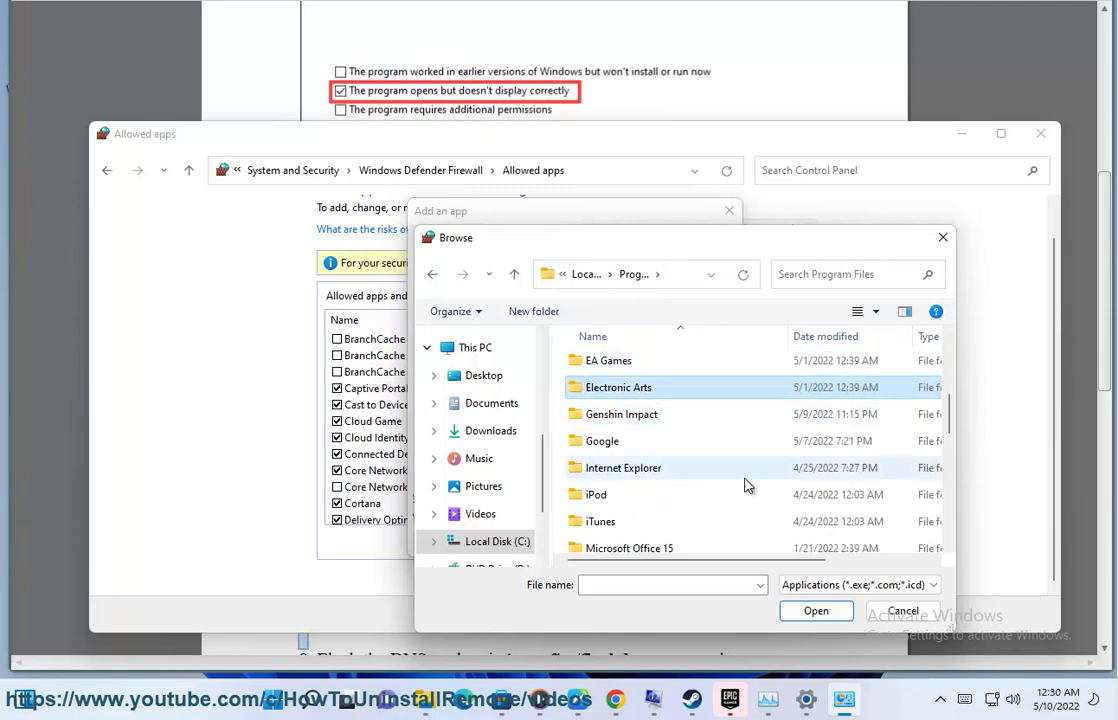
left_click(900, 611)
left_click(729, 210)
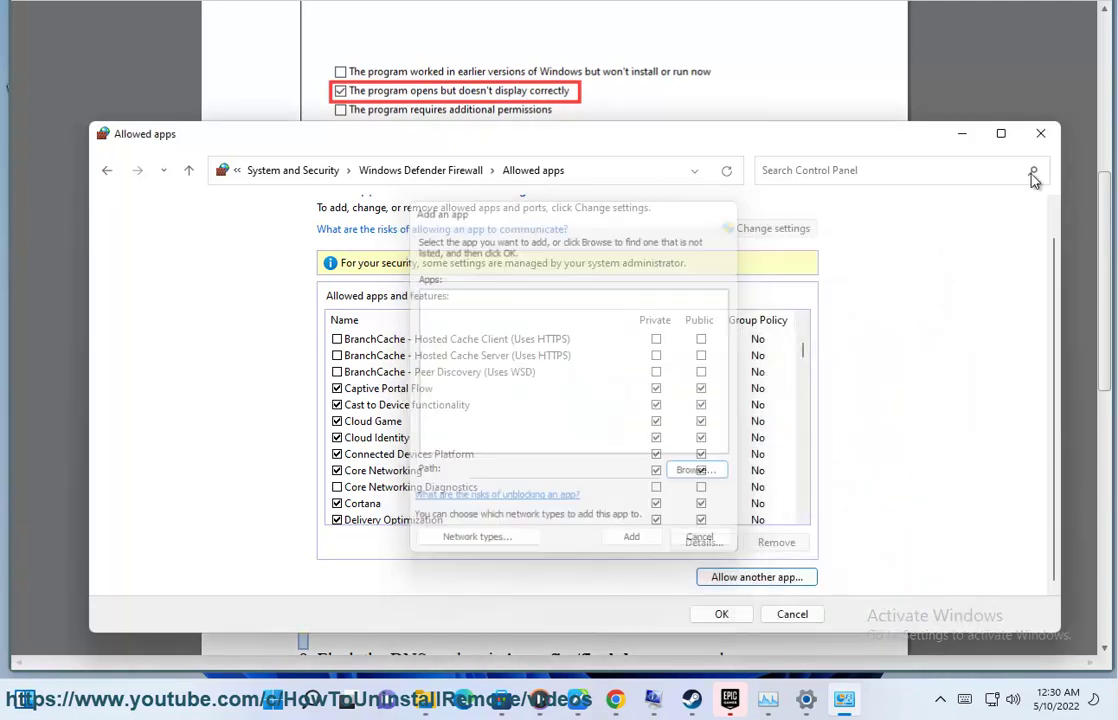
Step: Open the file location of the Epic Games Launcher desktop shortcut and copy the Win32 folder's path
left_click(961, 133)
left_click(903, 5)
right_click(508, 320)
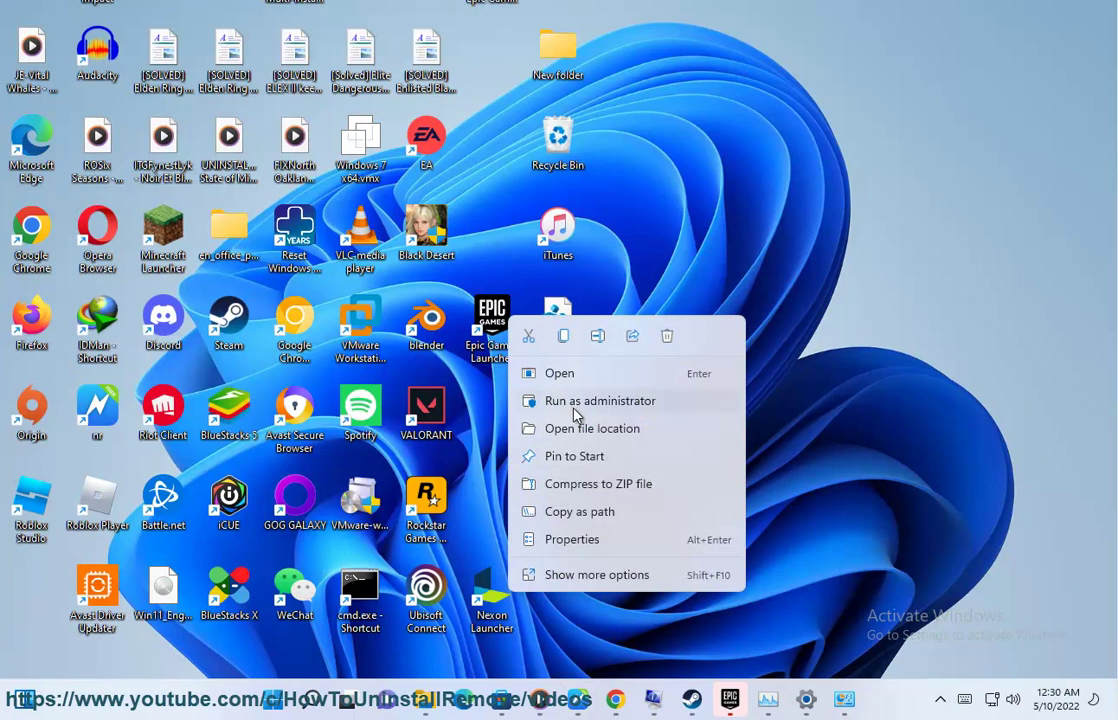
left_click(578, 410)
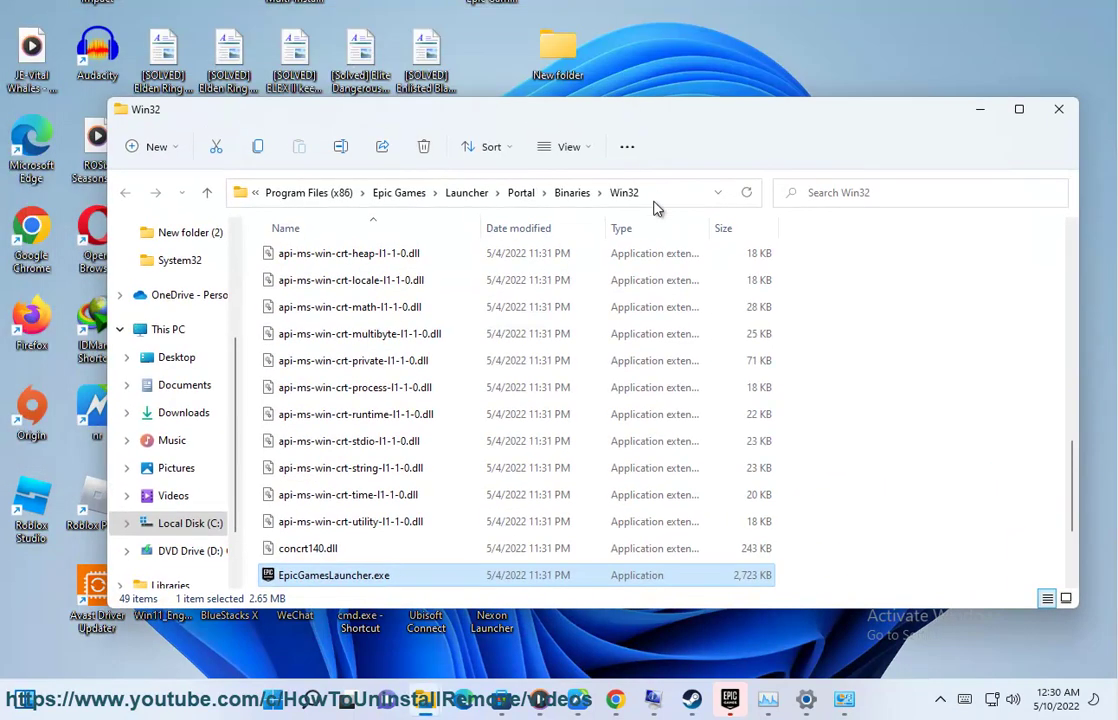
left_click(673, 193)
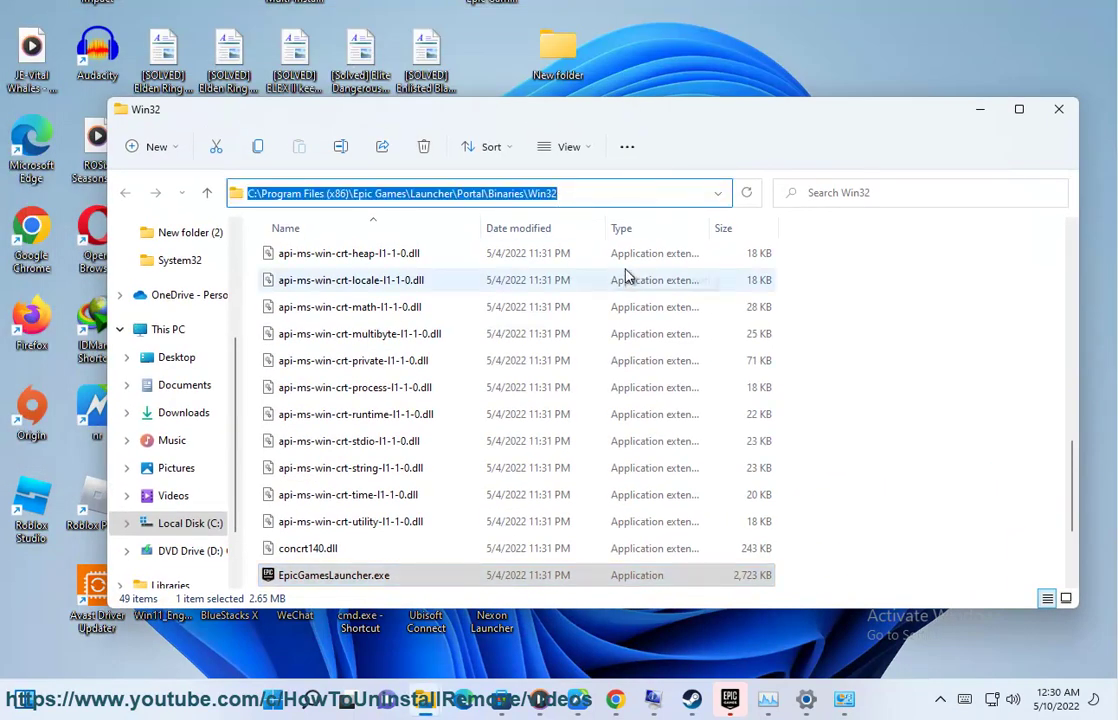
Step: Start allowing another app through the firewall and choose EpicGamesLauncher.exe from the copied Win32 folder path
left_click(844, 698)
left_click(763, 578)
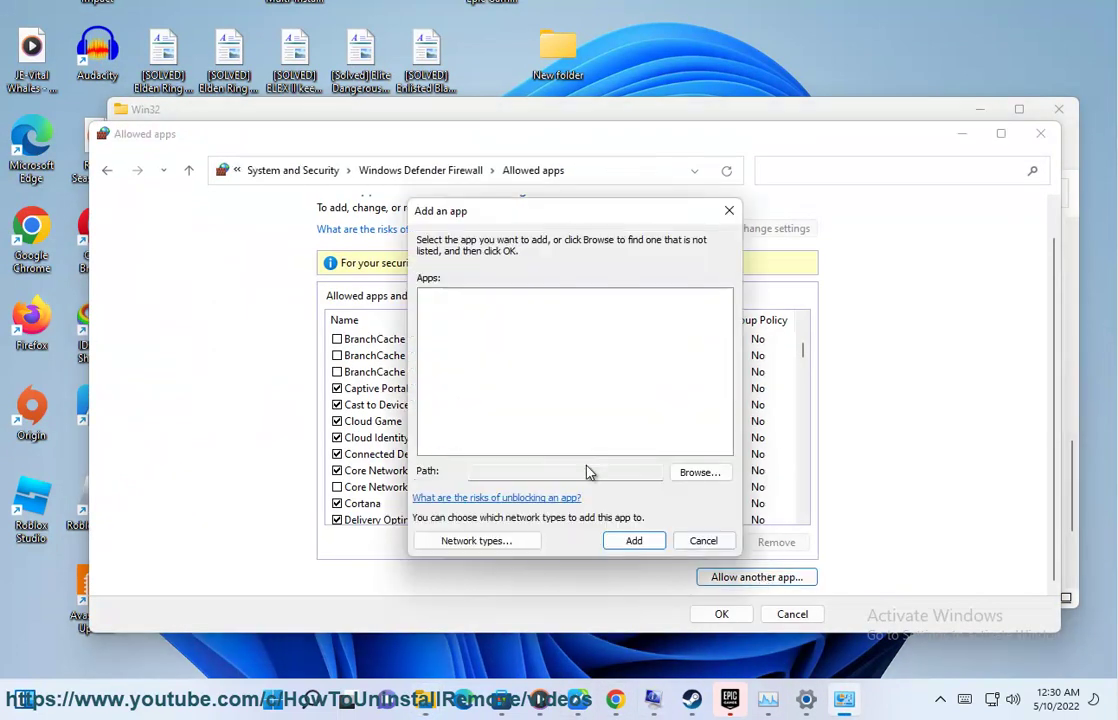
left_click(678, 473)
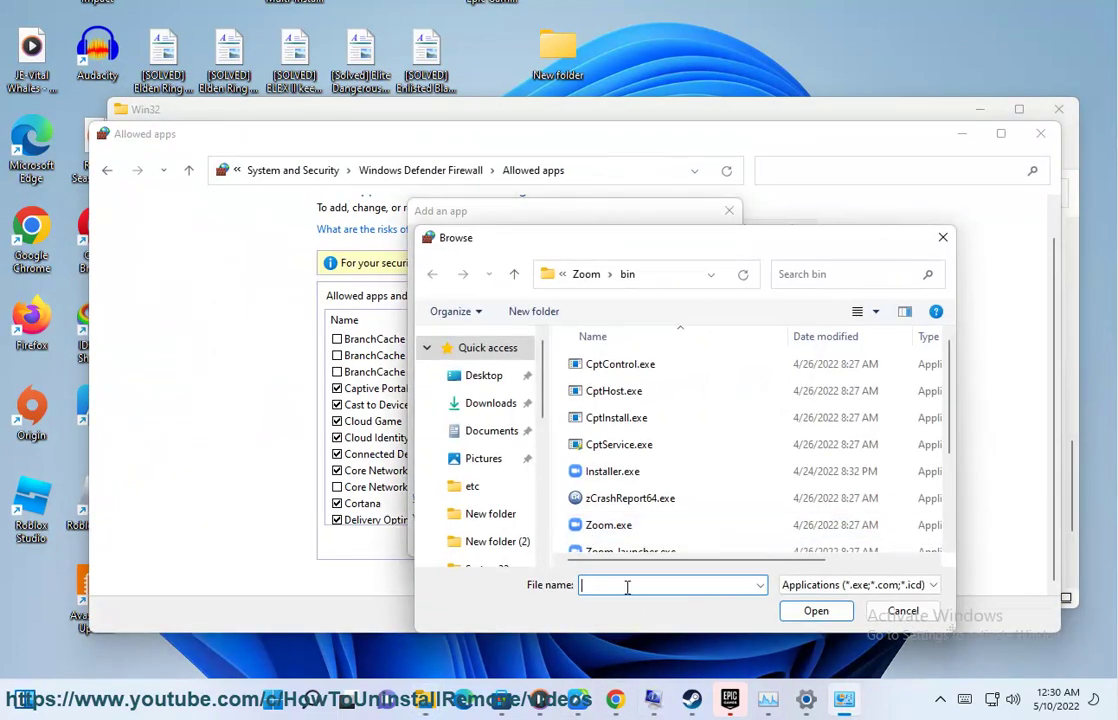
key("ctrl+v")
left_click(800, 613)
left_click(640, 364)
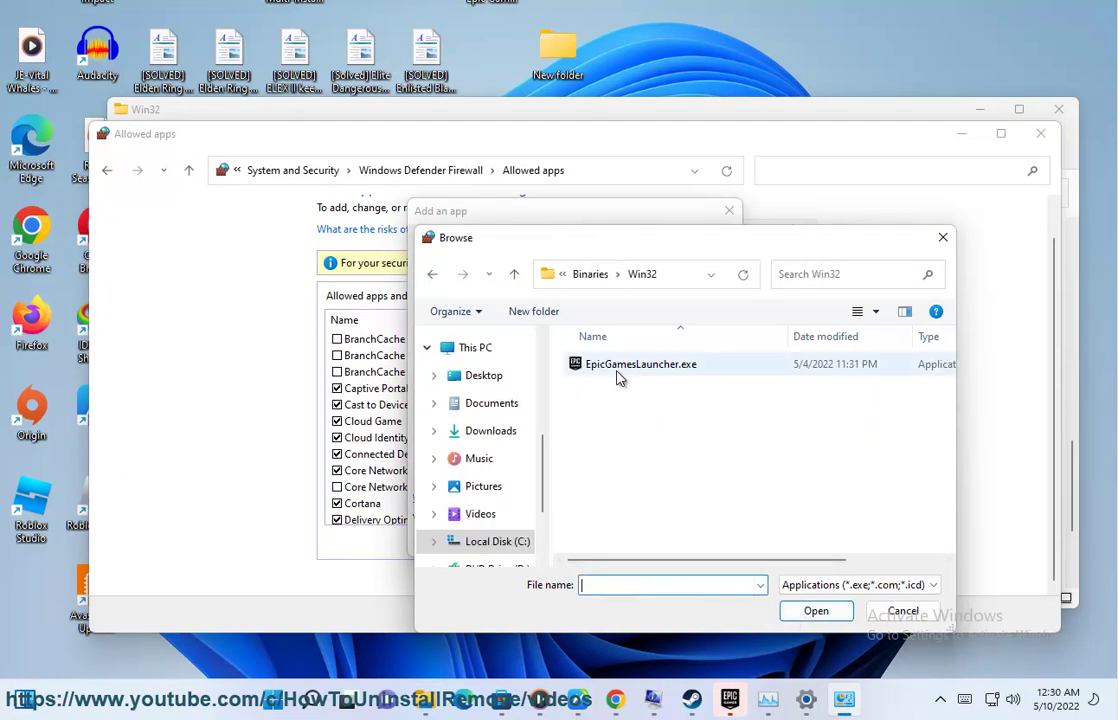
left_click(816, 611)
Step: Try to add EpicGamesLauncher for private and public networks, then cancel and close the firewall and Win32 folder windows
left_click(480, 541)
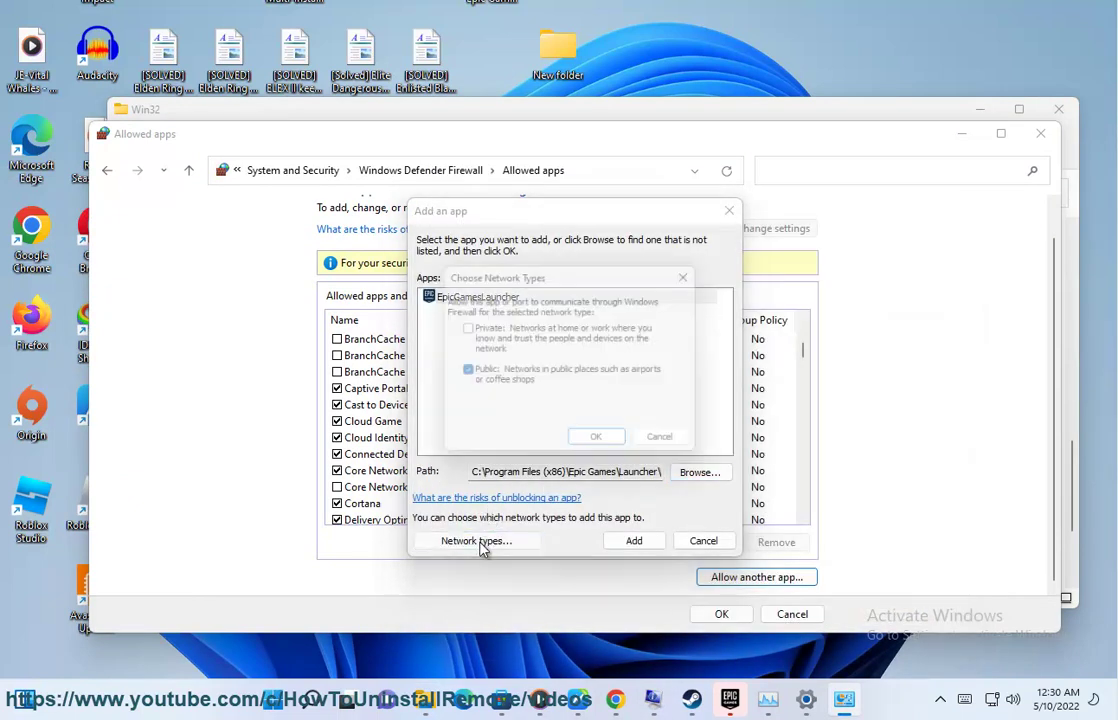
left_click(607, 444)
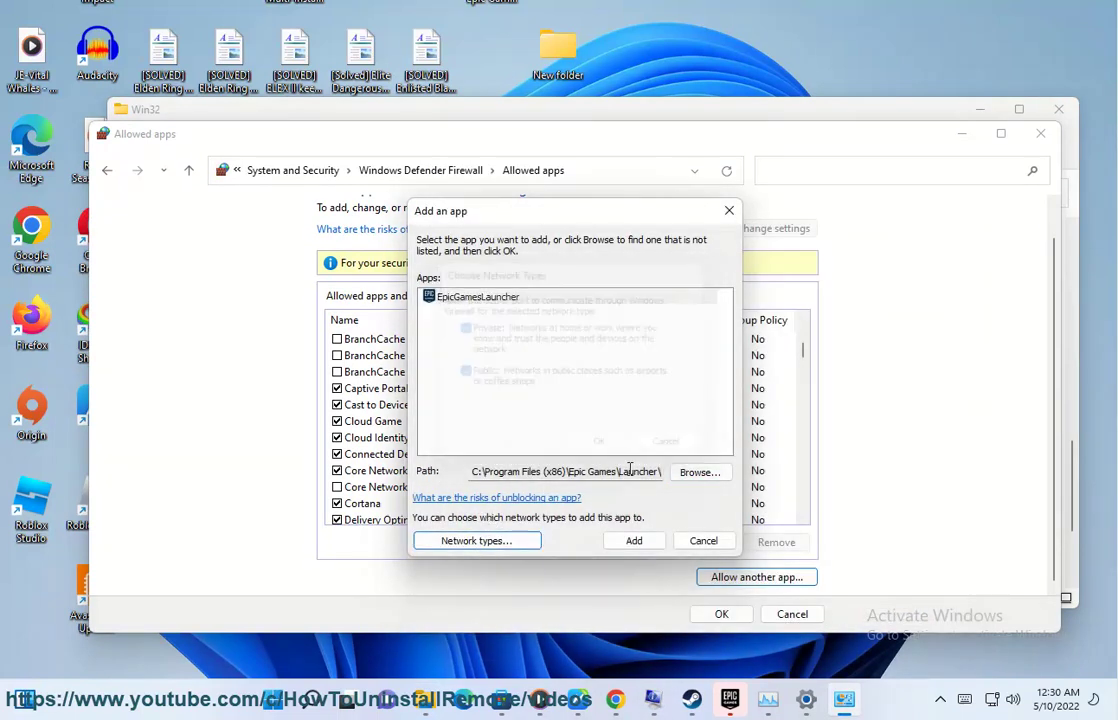
left_click(630, 540)
left_click(690, 377)
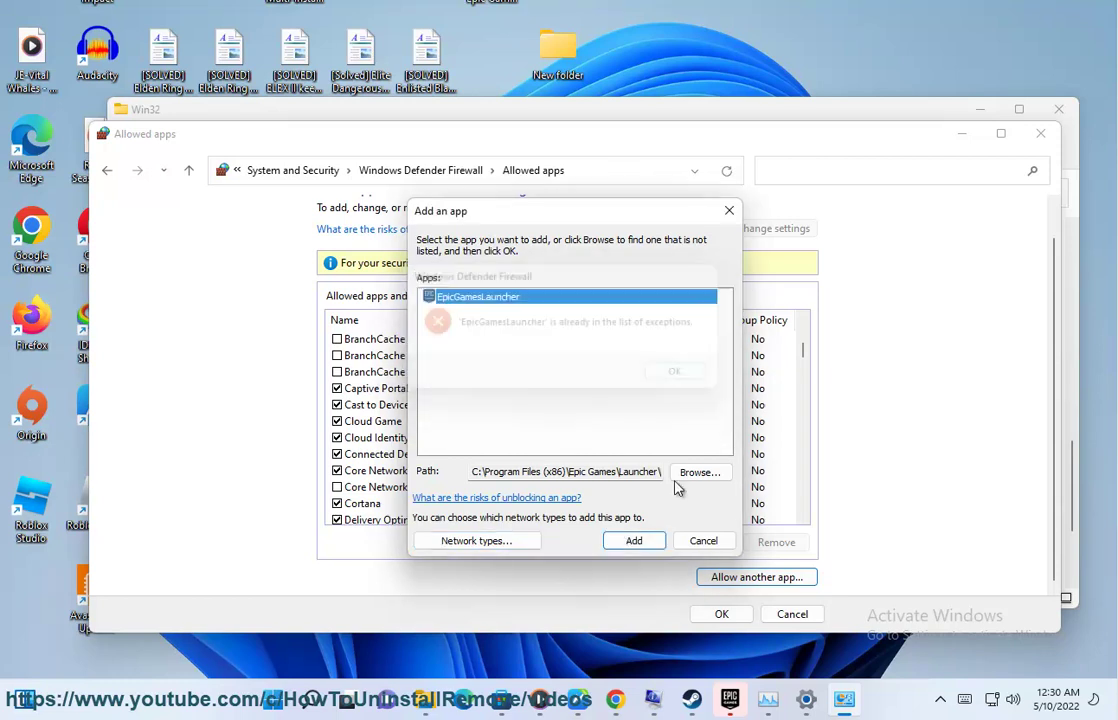
left_click(703, 540)
left_click(1041, 133)
left_click(1058, 111)
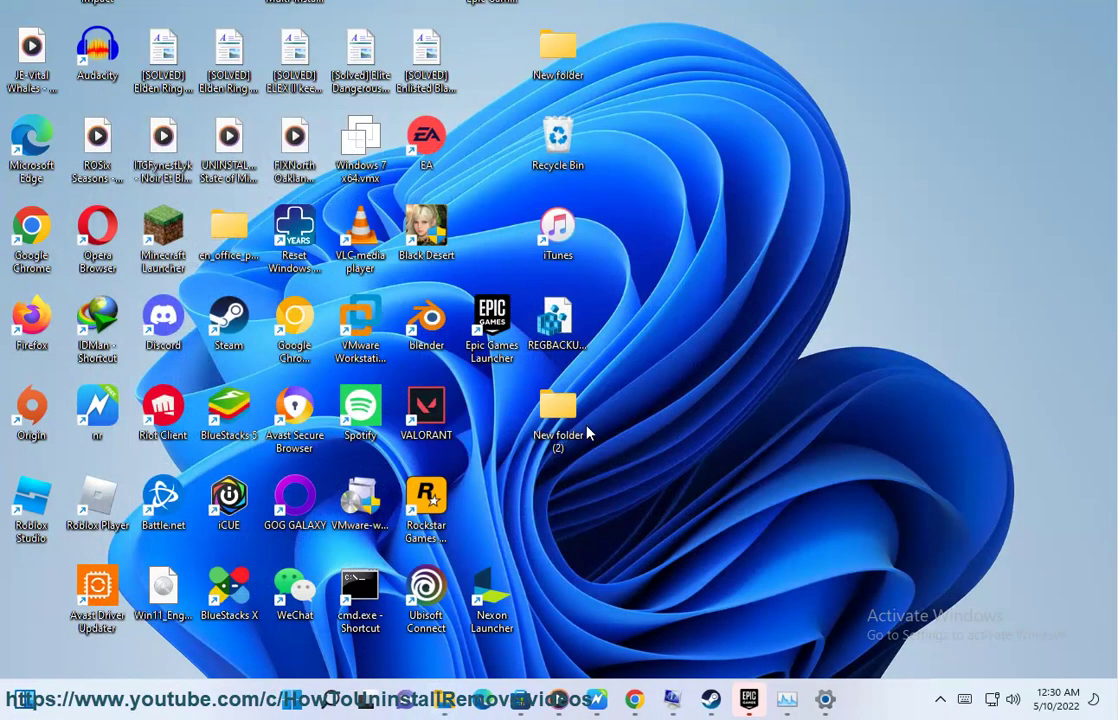
Step: Return to the guide's DNS server item and open the Network and Sharing Center from Control Panel
left_click(597, 705)
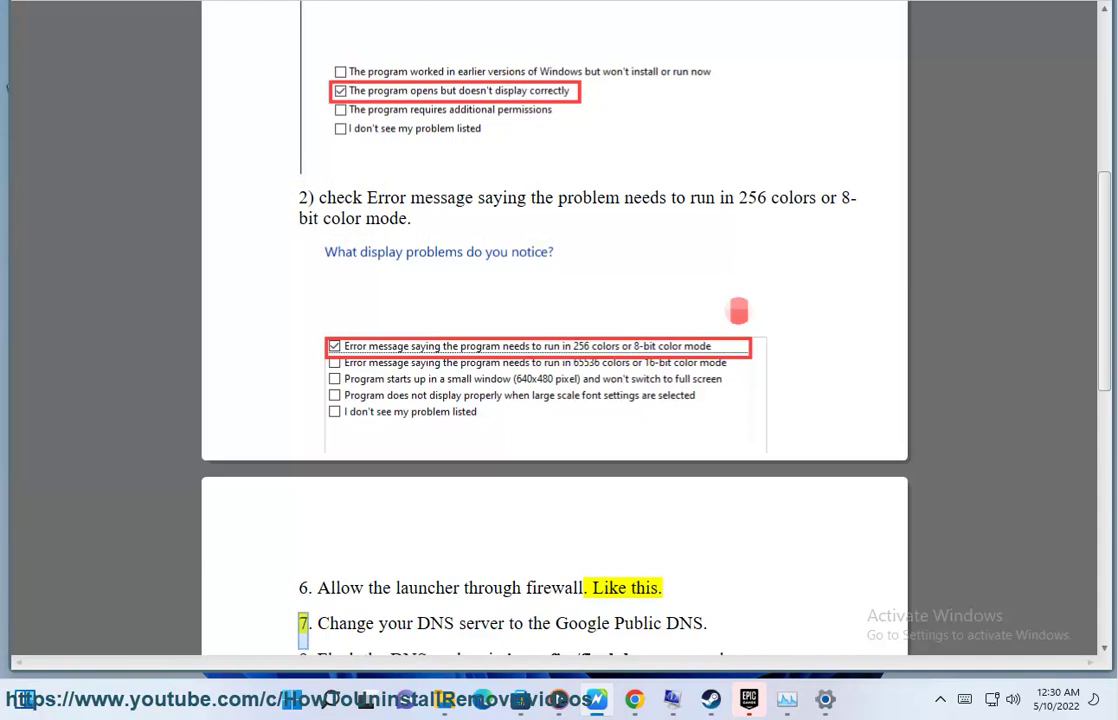
scroll(581, 240, "down", 1)
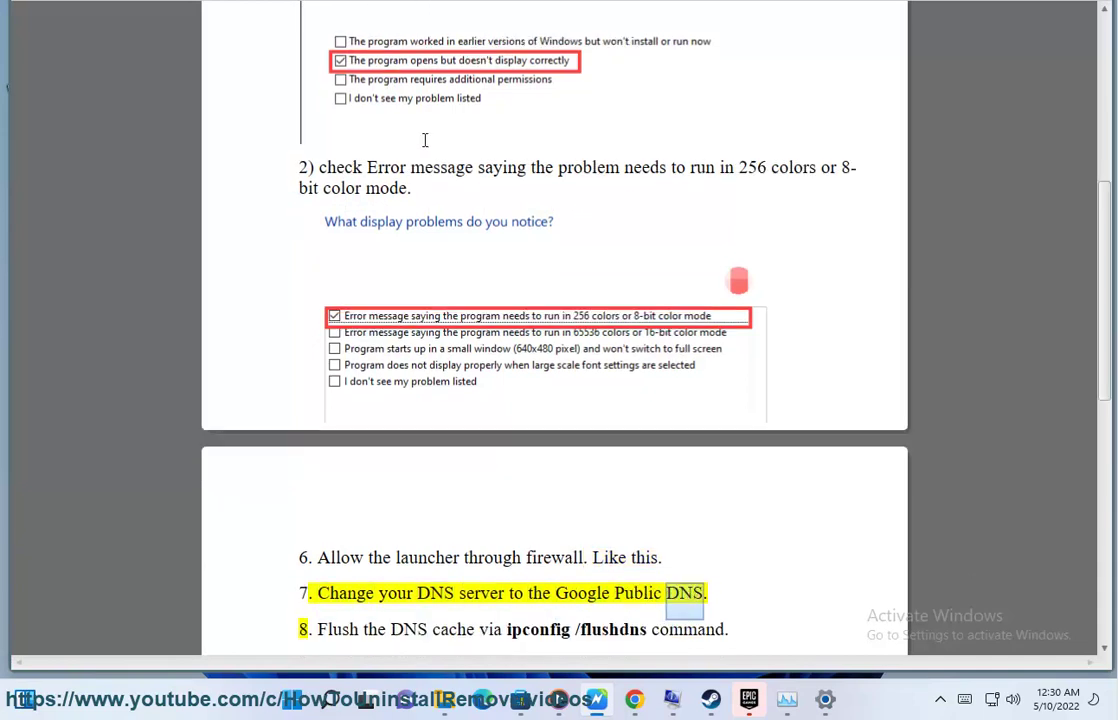
left_click(336, 706)
left_click(690, 250)
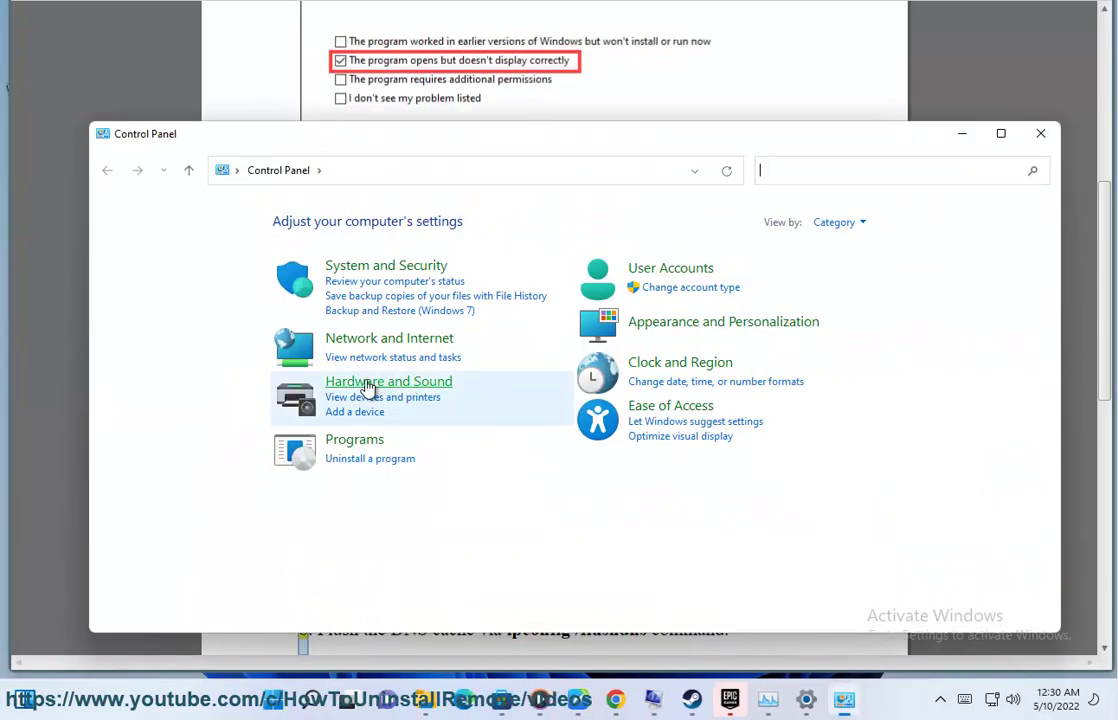
left_click(384, 357)
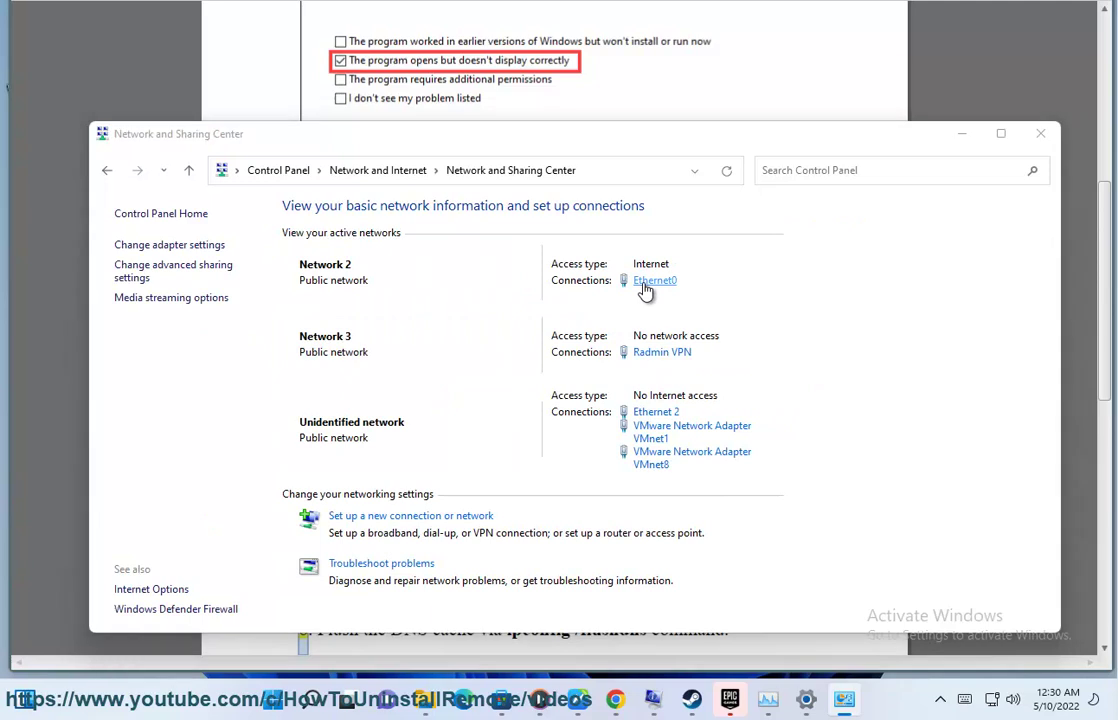
Step: Set Ethernet0's IPv4 preferred DNS server manually to 8.8.4.4, save the connection properties and close the network windows
left_click(643, 287)
left_click(476, 459)
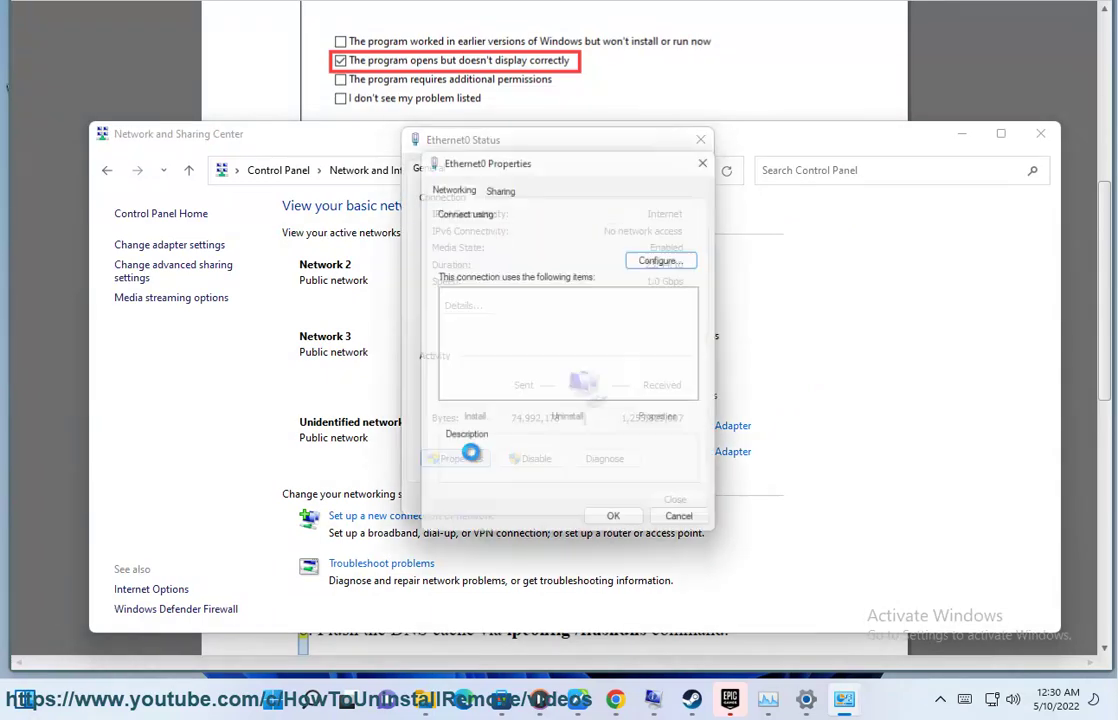
double_click(561, 379)
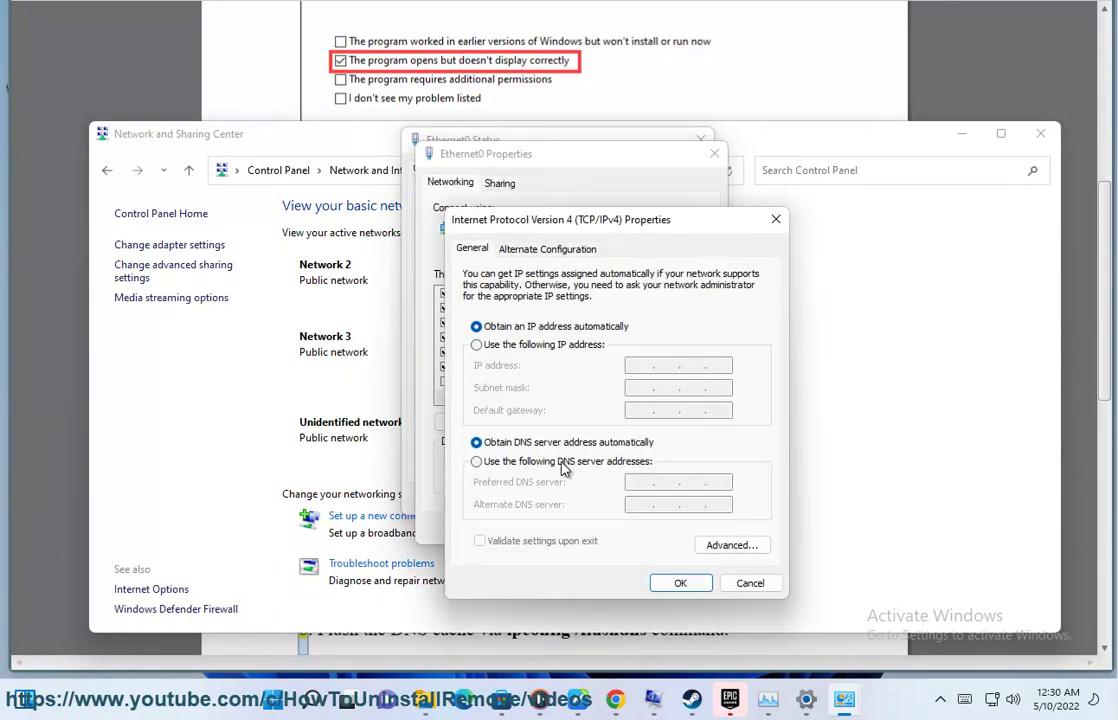
left_click(563, 463)
left_click_drag(600, 219, 893, 188)
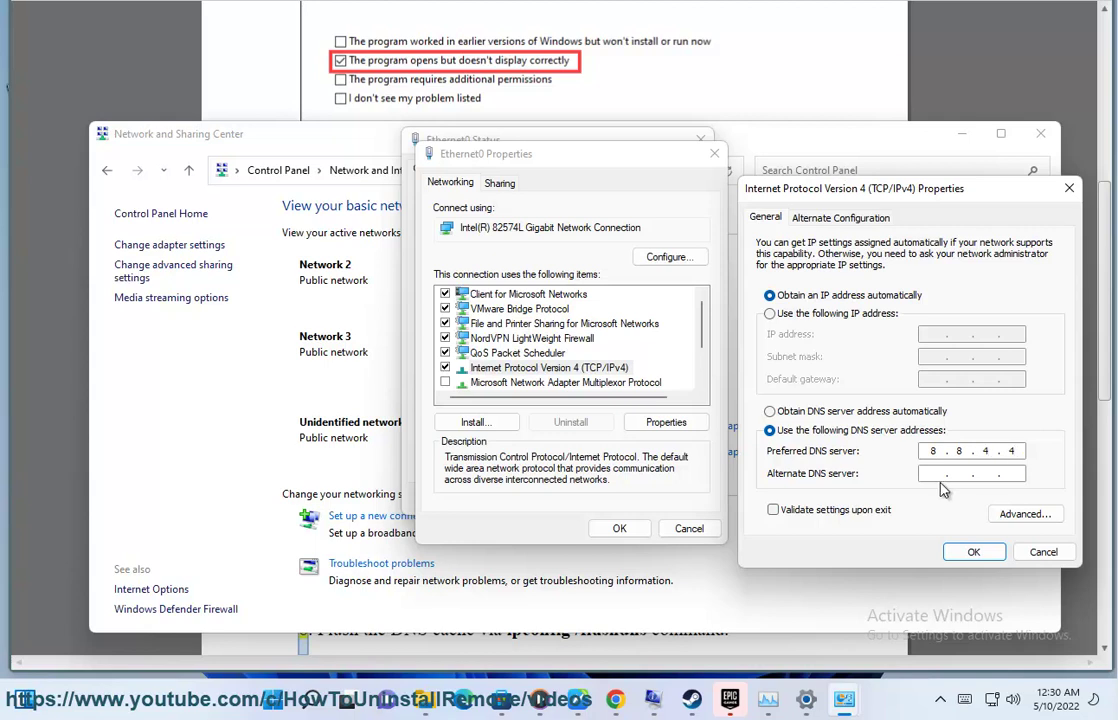
left_click(960, 558)
left_click(619, 528)
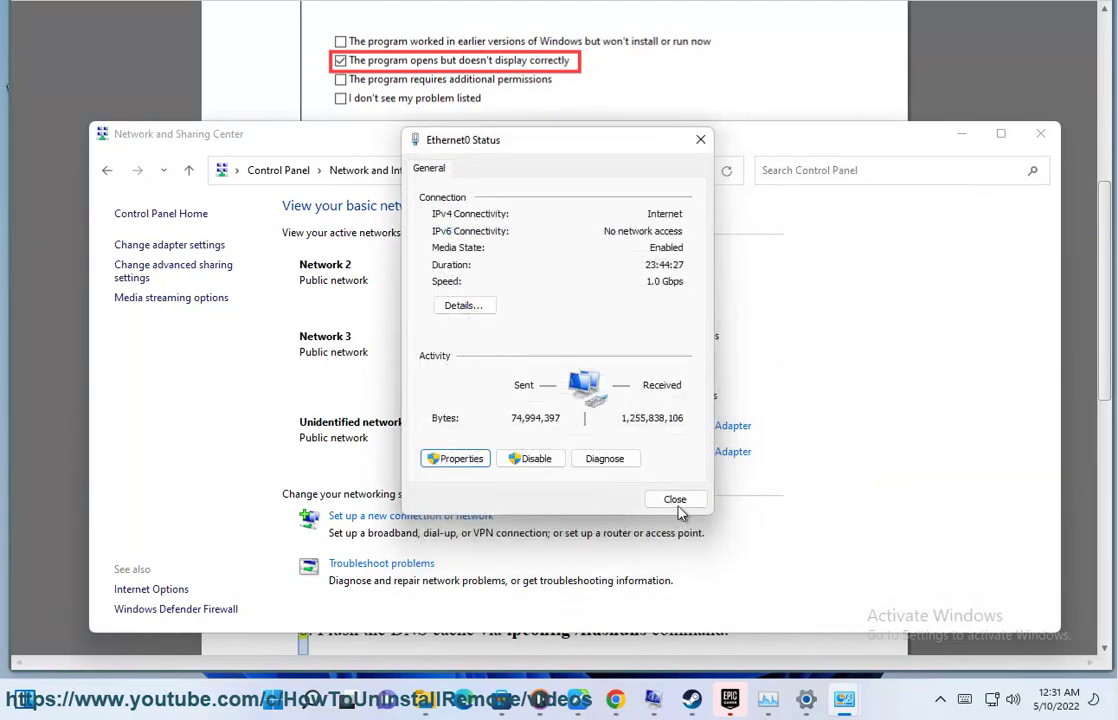
left_click(675, 499)
left_click(1041, 133)
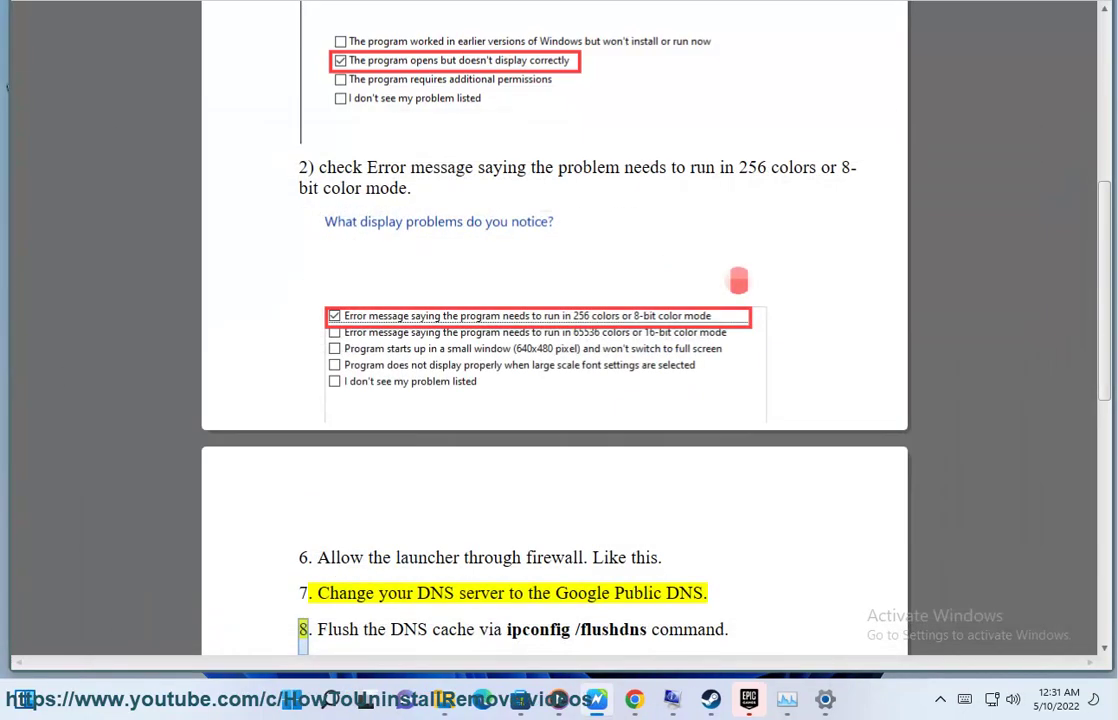
Step: Find Command Prompt through Windows search, run it as administrator, move its window beside the guide and return to the guide
left_click(341, 703)
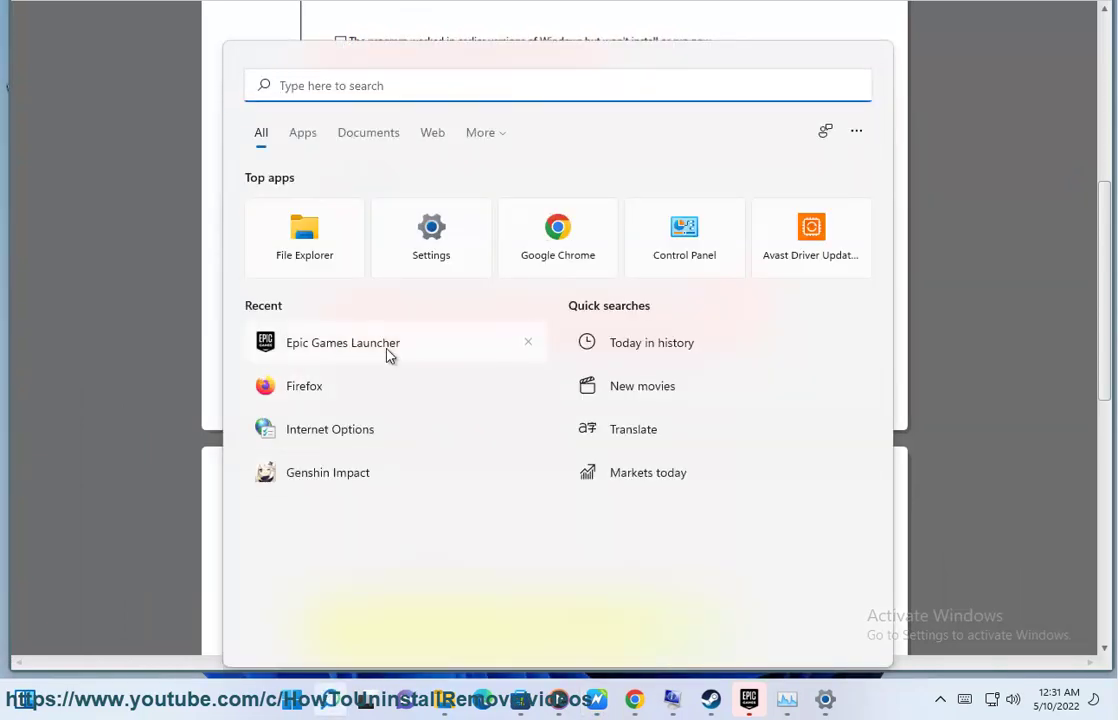
type("Command Prompt")
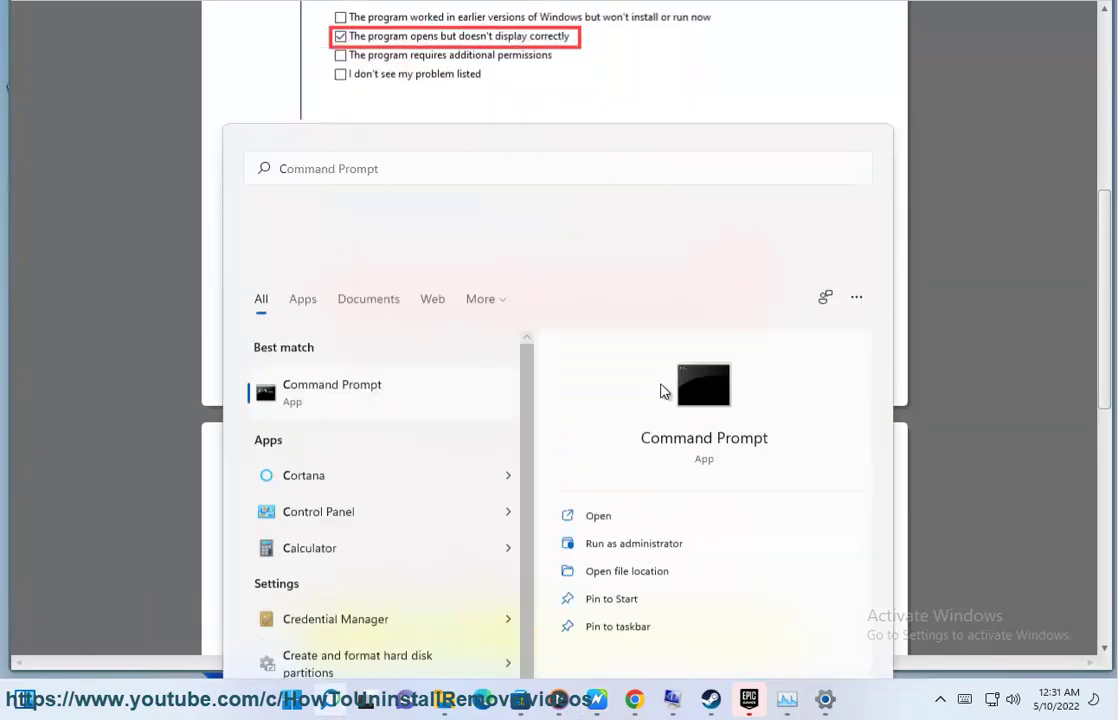
left_click(633, 543)
left_click(556, 443)
left_click_drag(592, 38, 818, 161)
left_click_drag(586, 139, 1036, 218)
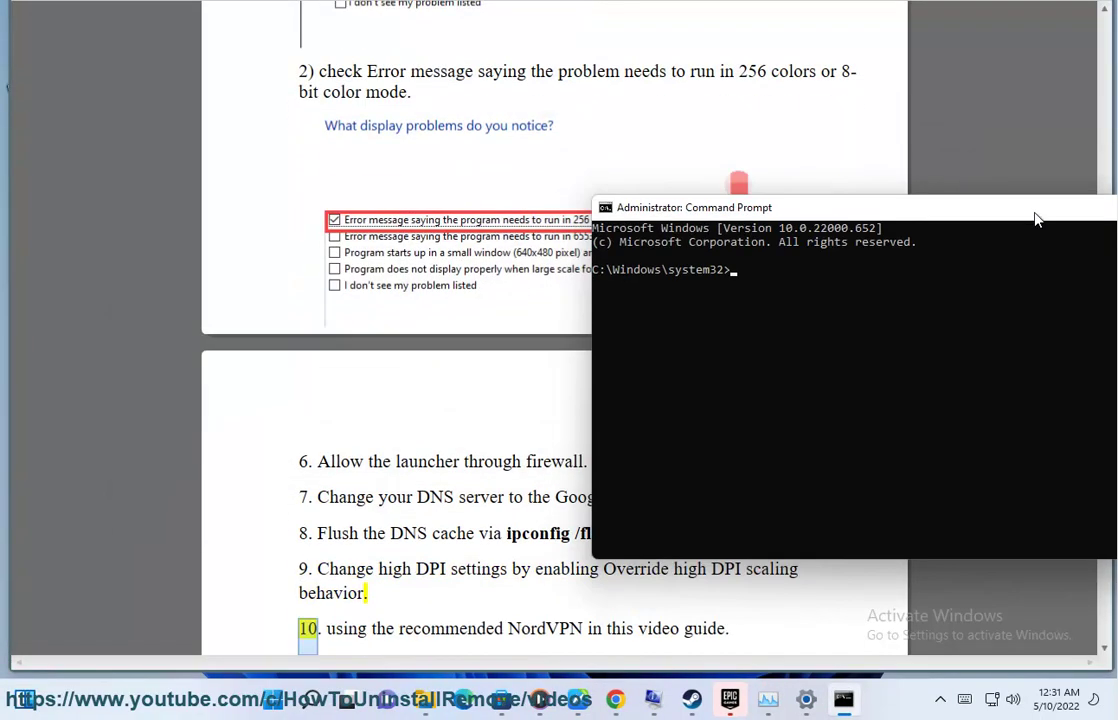
left_click(399, 481)
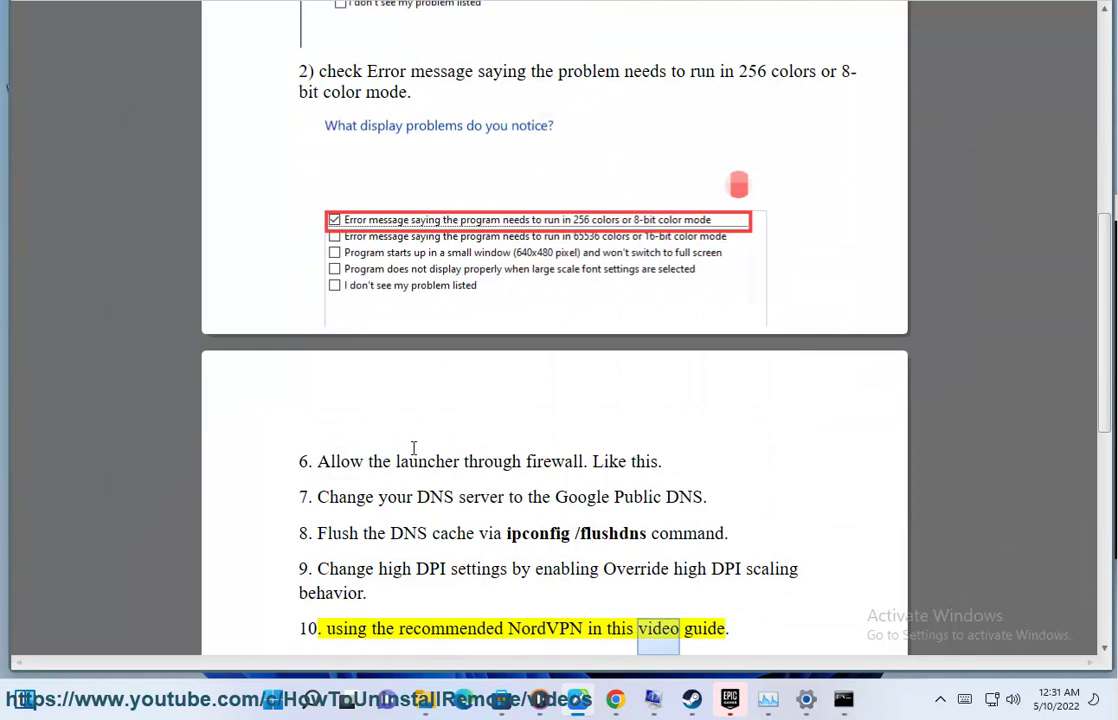